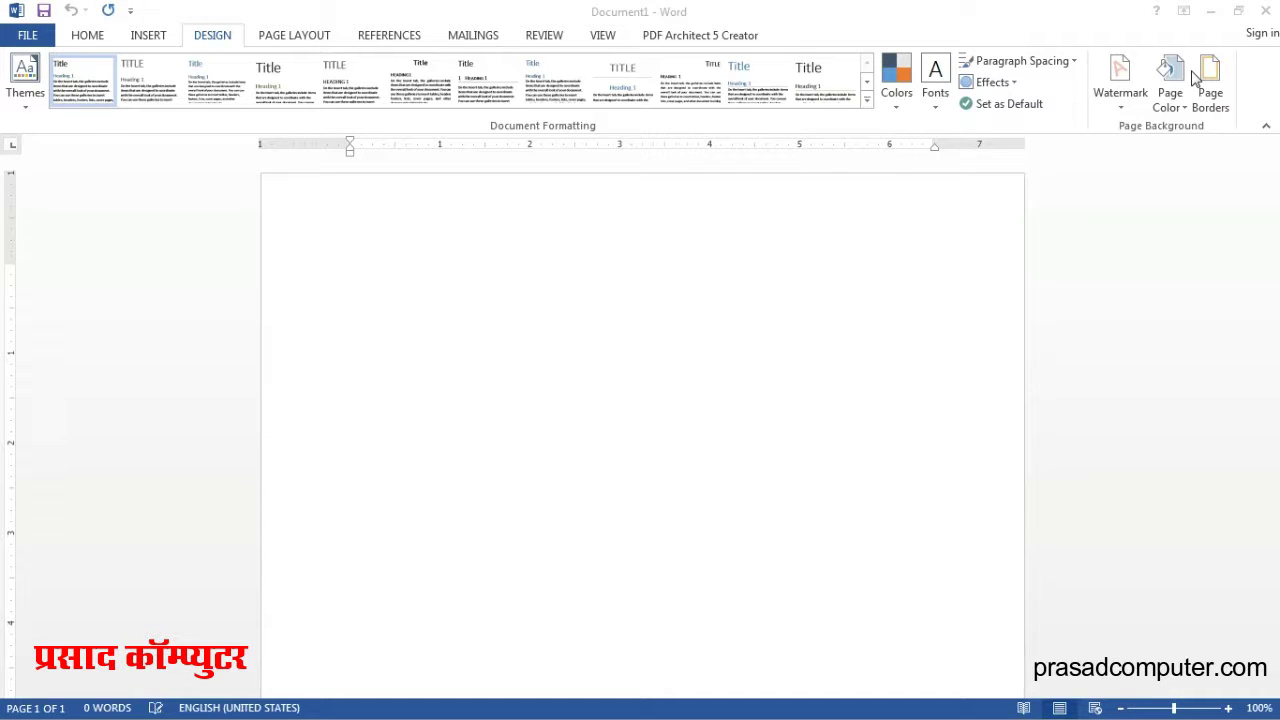
Generate about 797 words of sample paragraphs with =RAND(10,5), then return to the document's top.
click(376, 253)
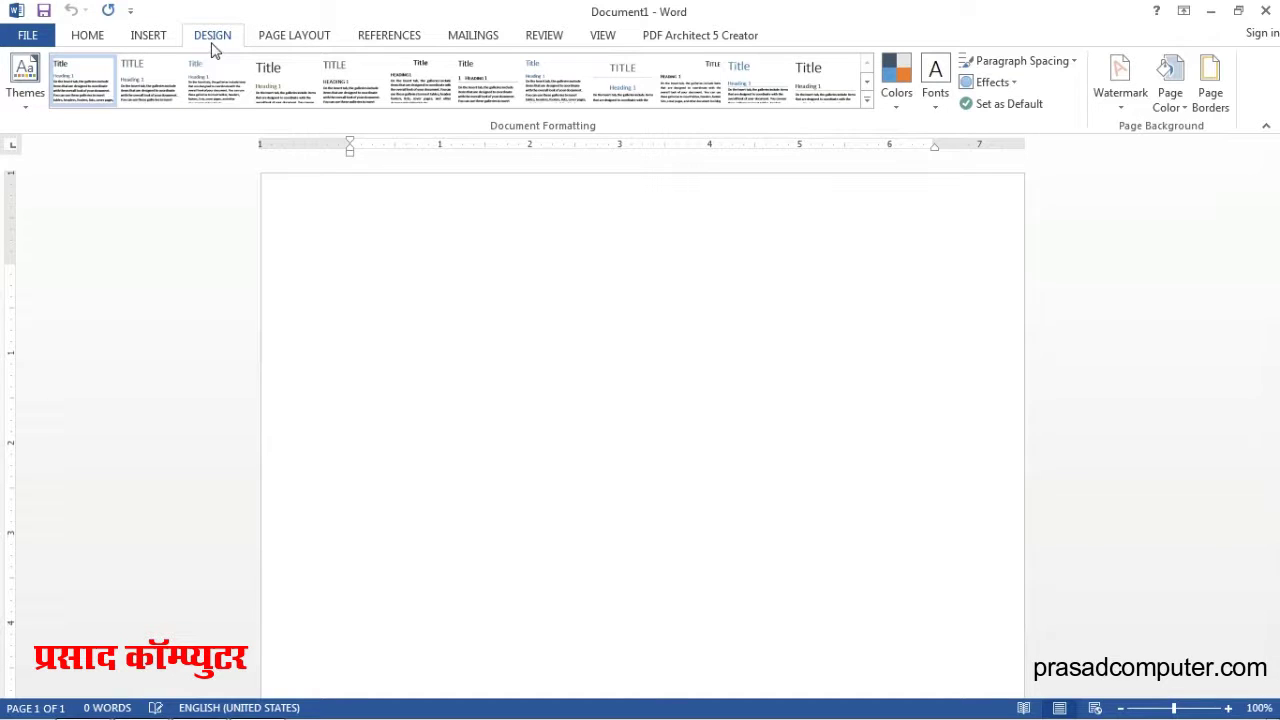
click(89, 38)
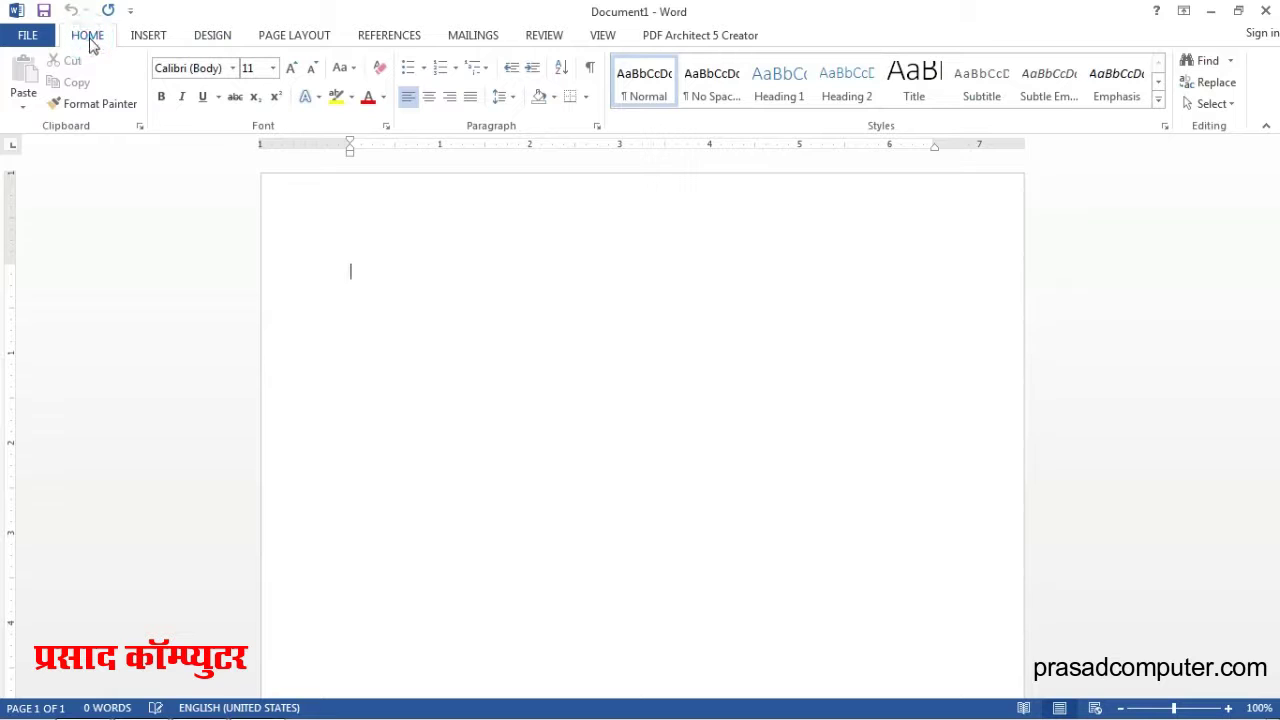
text(=RAND()
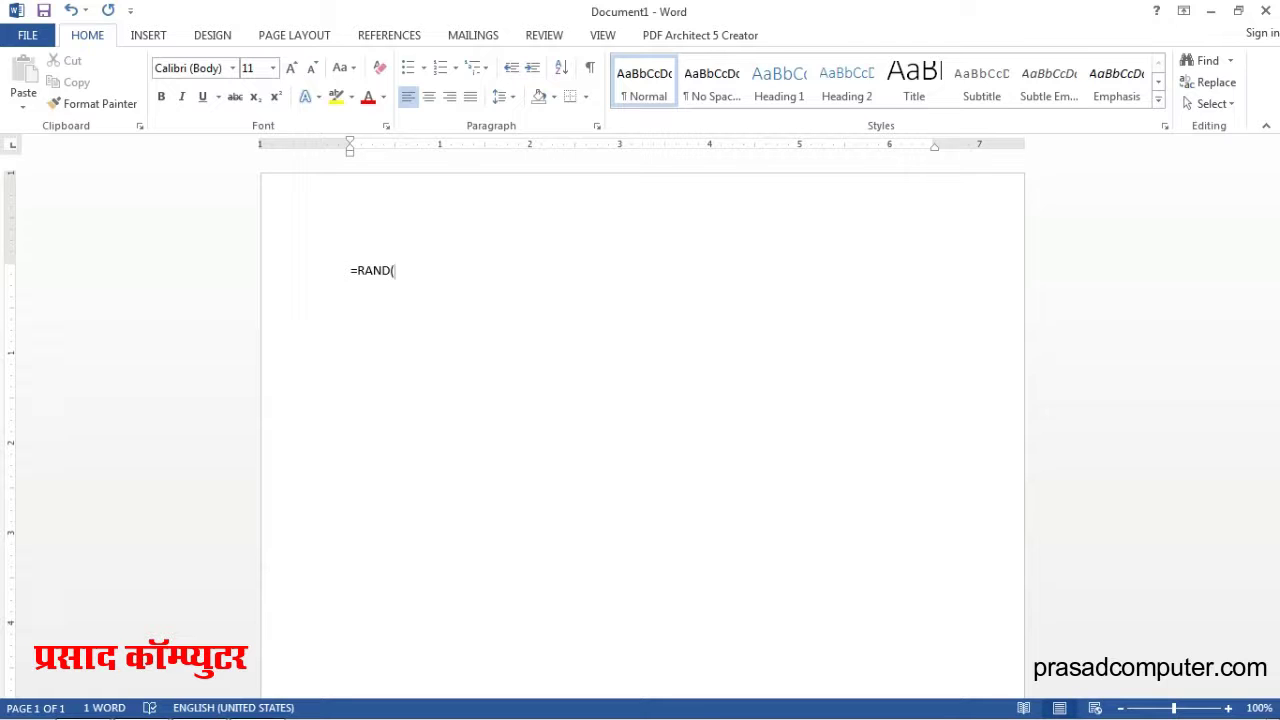
text(10,5)
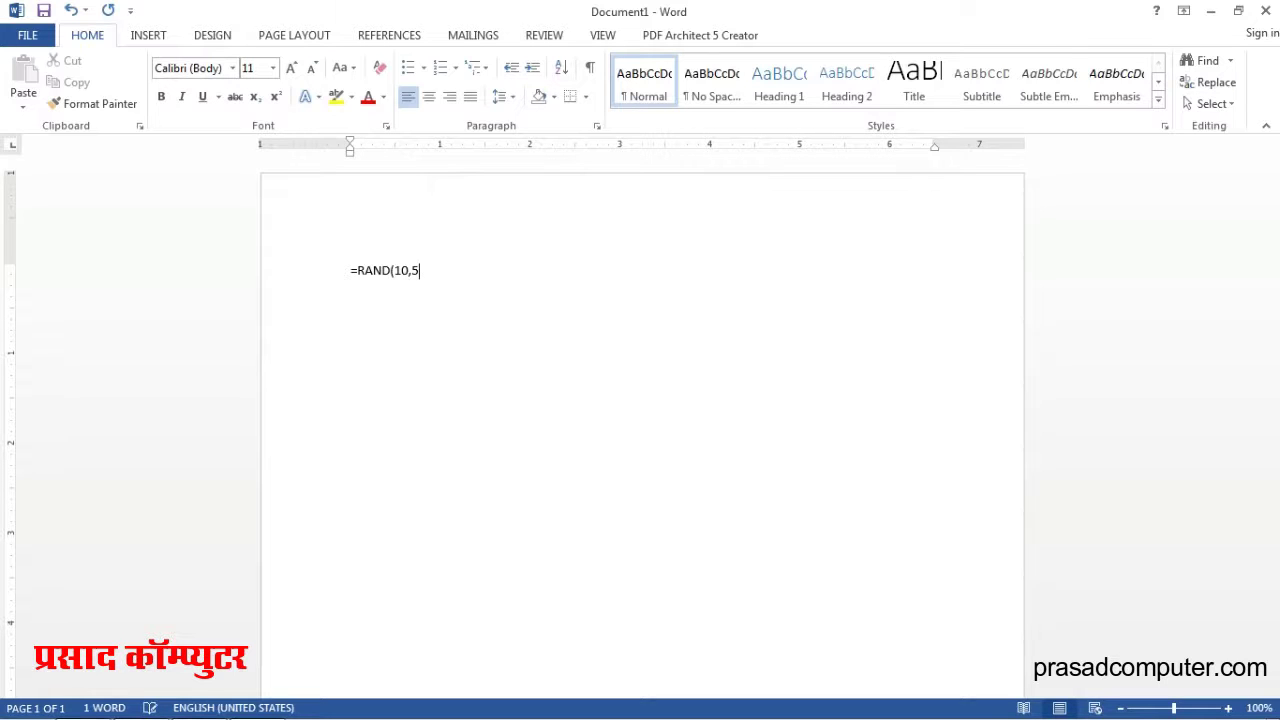
key(Return)
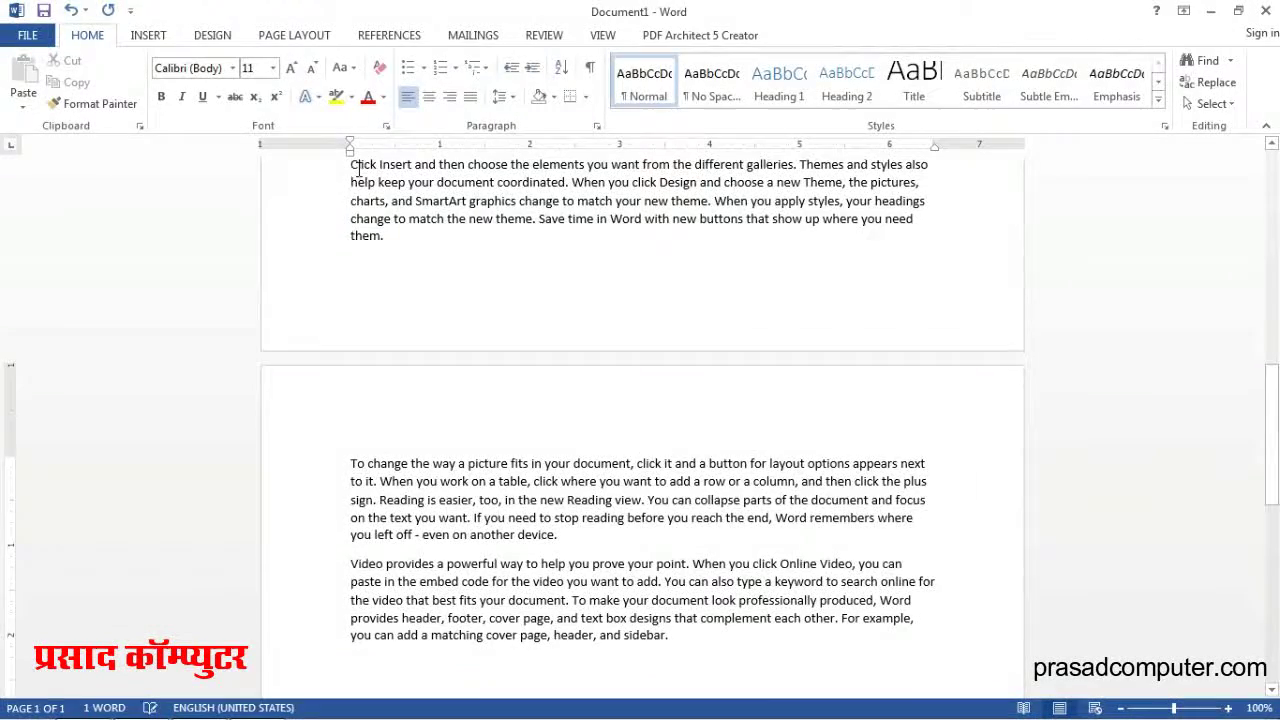
key(ctrl+Home)
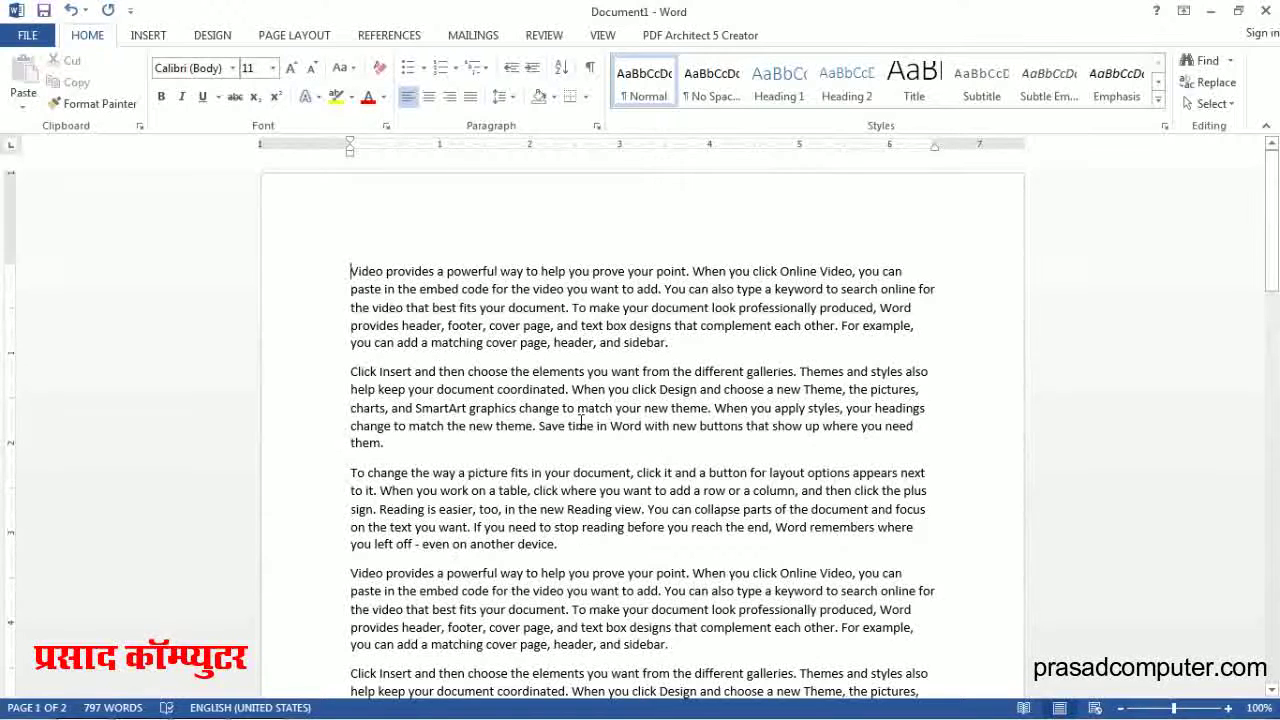
Justify the entire document's text and place the cursor at the first paragraph.
key(ctrl+a)
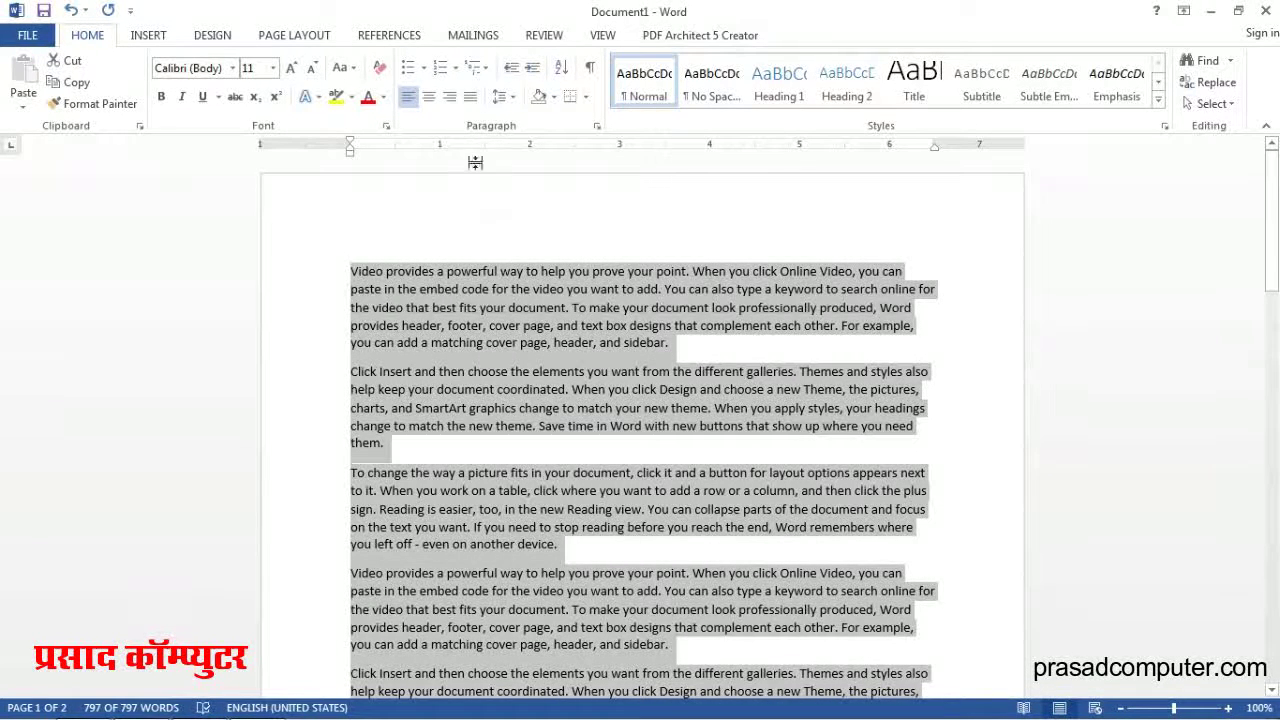
click(474, 104)
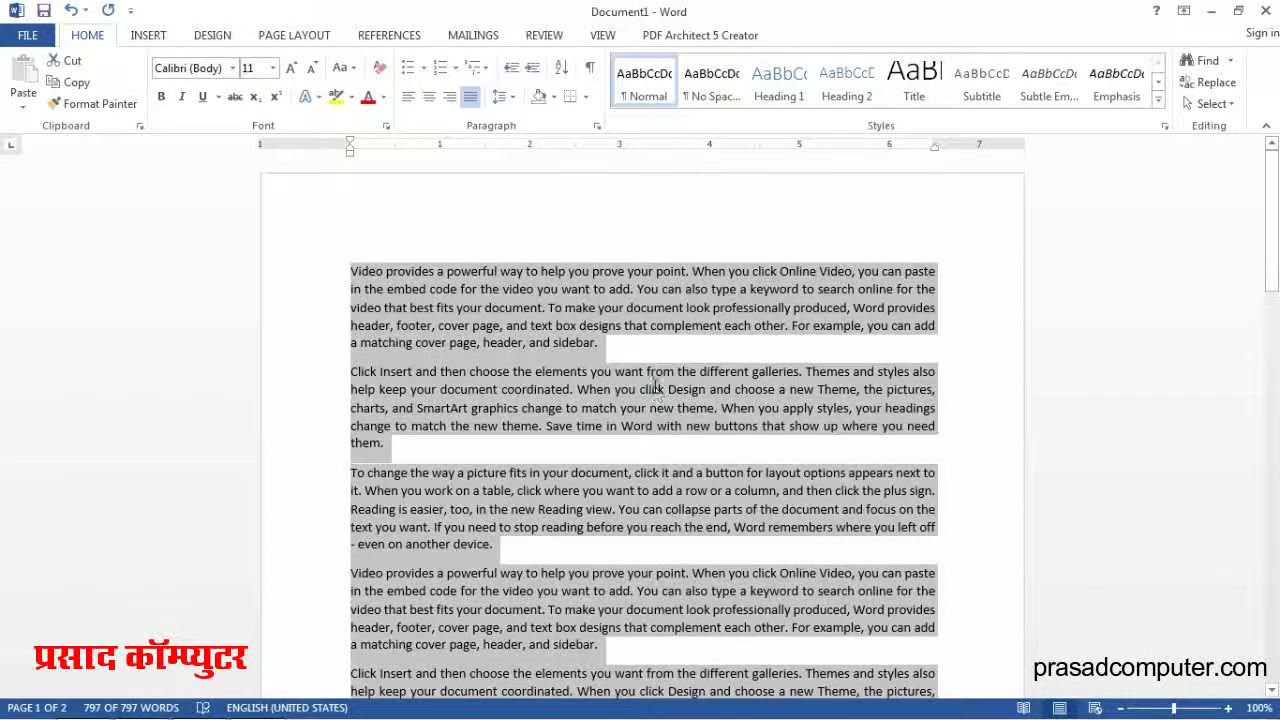
click(652, 389)
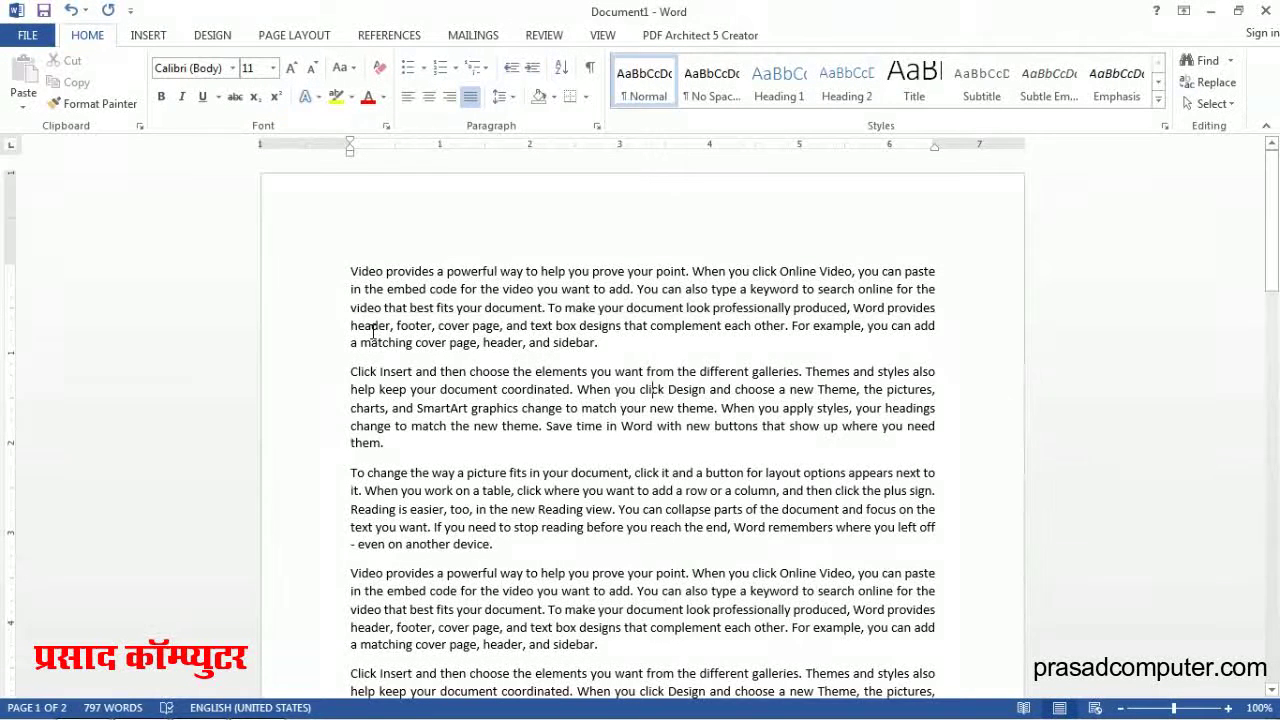
click(351, 271)
Type 'Computer', 'Hardware' and 'Software' on new lines above the first, second and third paragraphs.
key(Return)
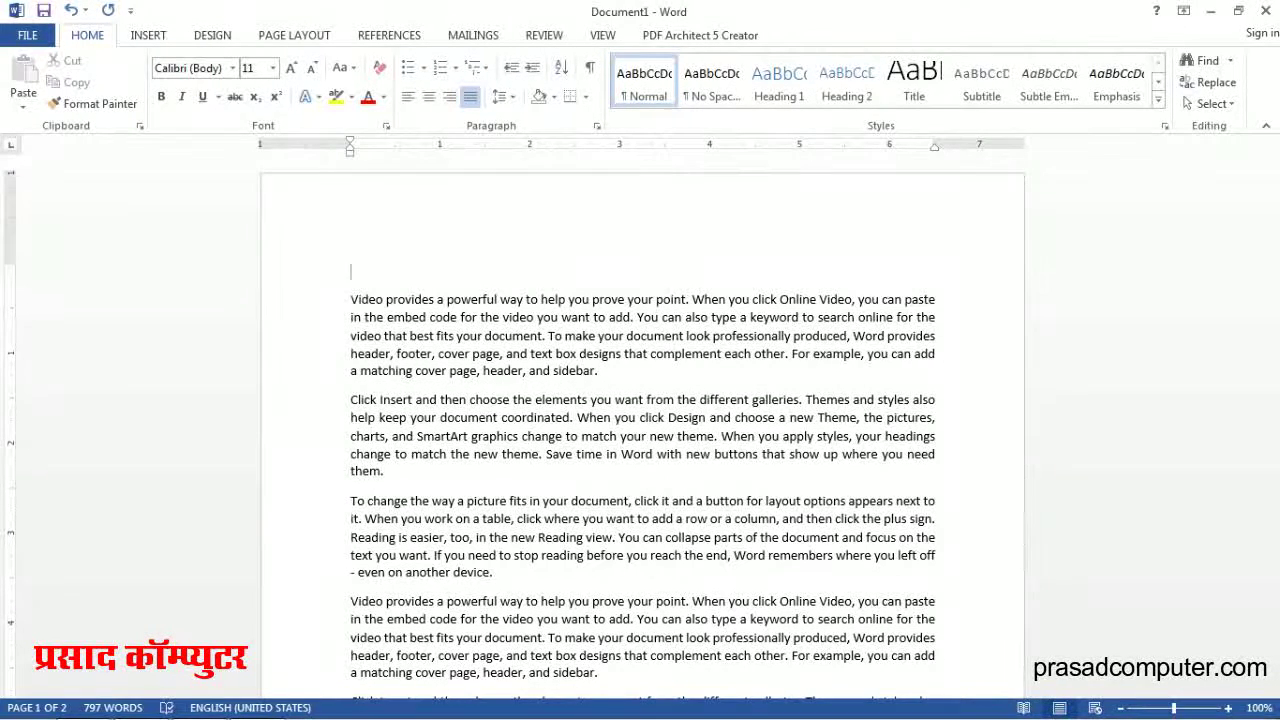
text(cOMPUTER)
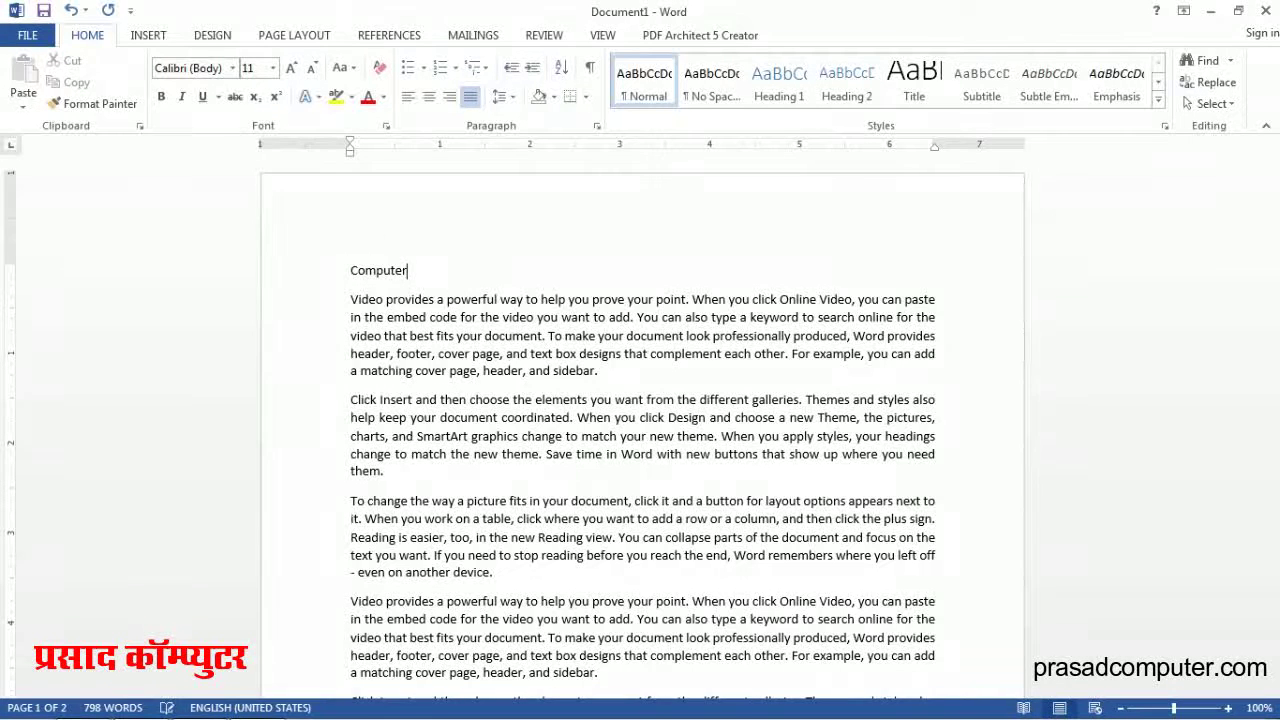
click(351, 399)
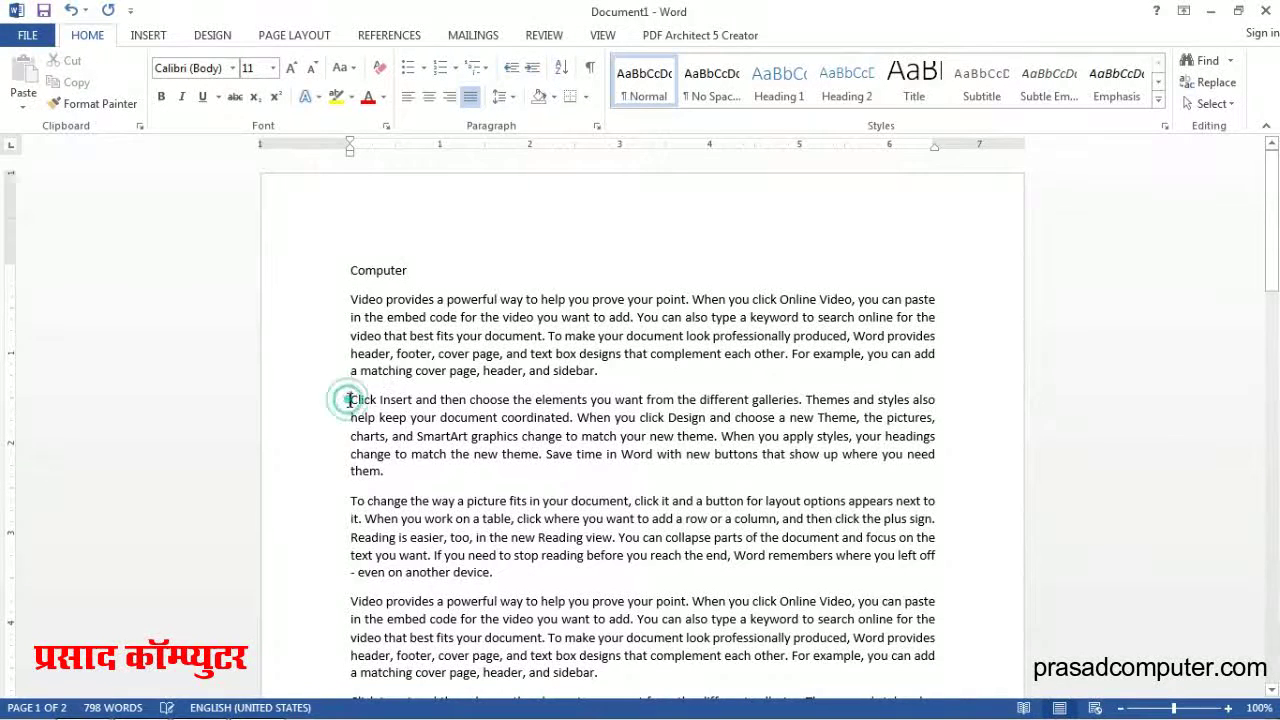
key(Return)
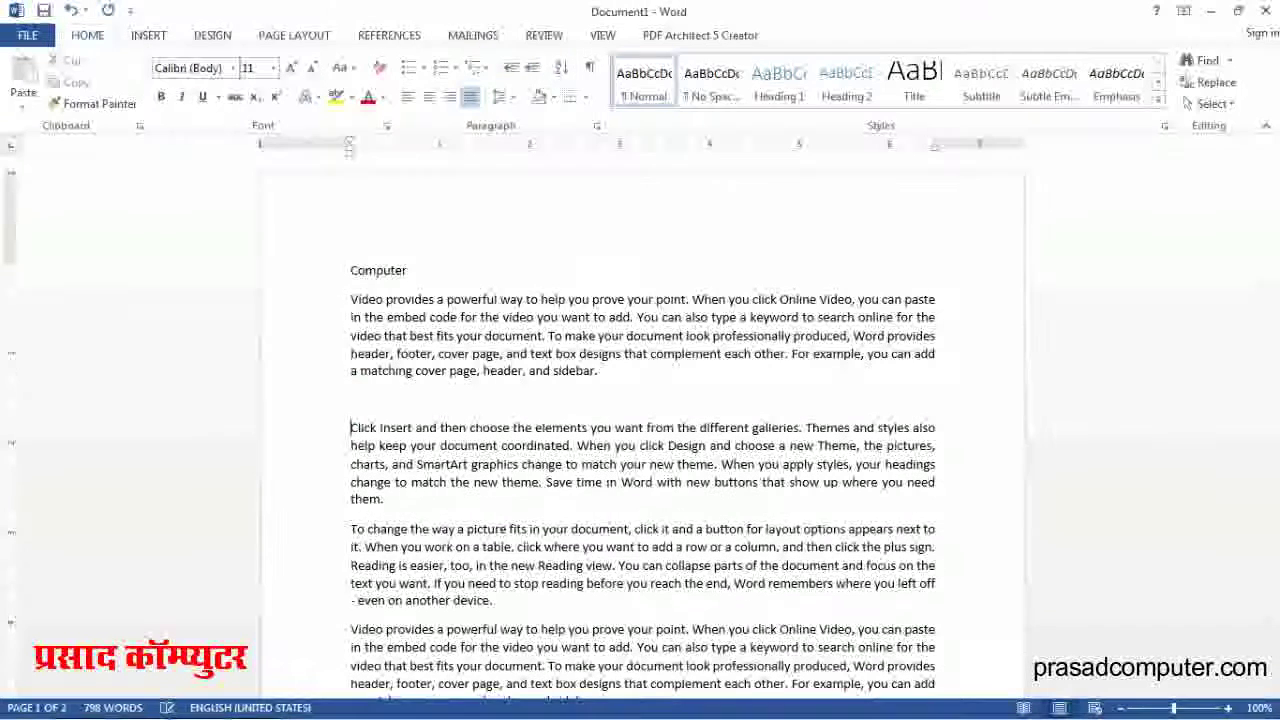
click(351, 399)
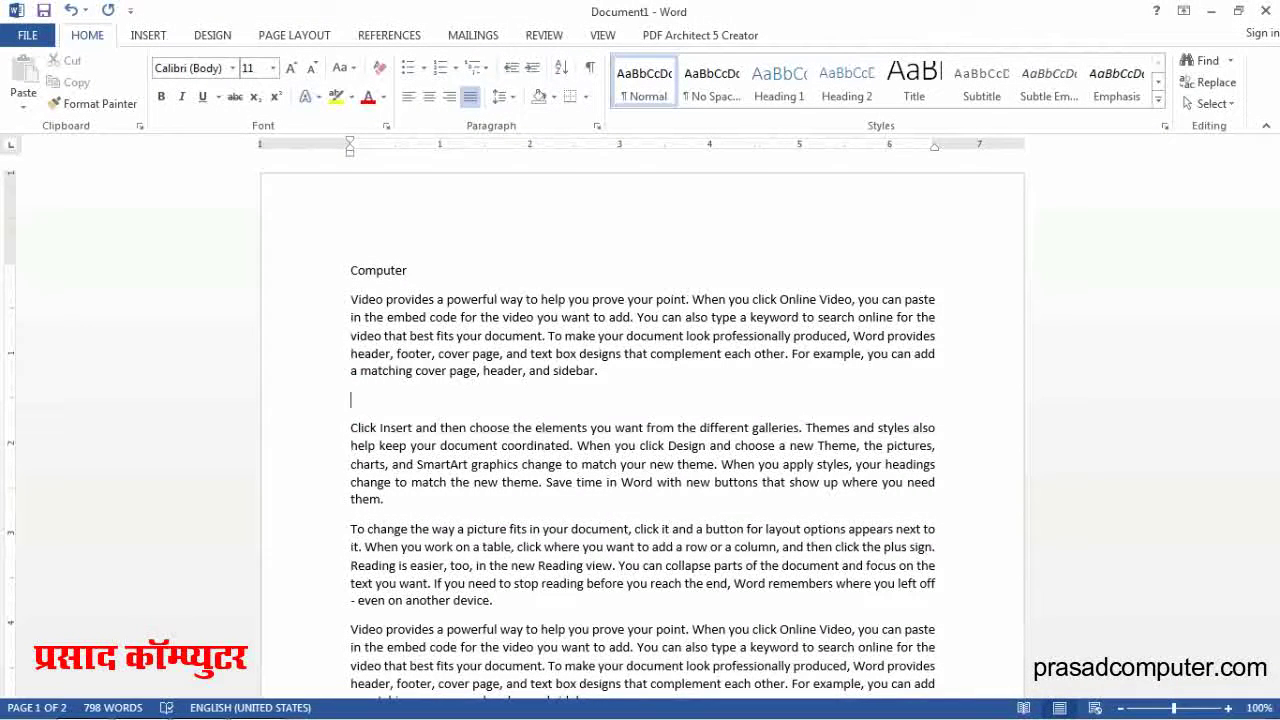
text(Hardware)
key(Down)
key(Down)
key(Down)
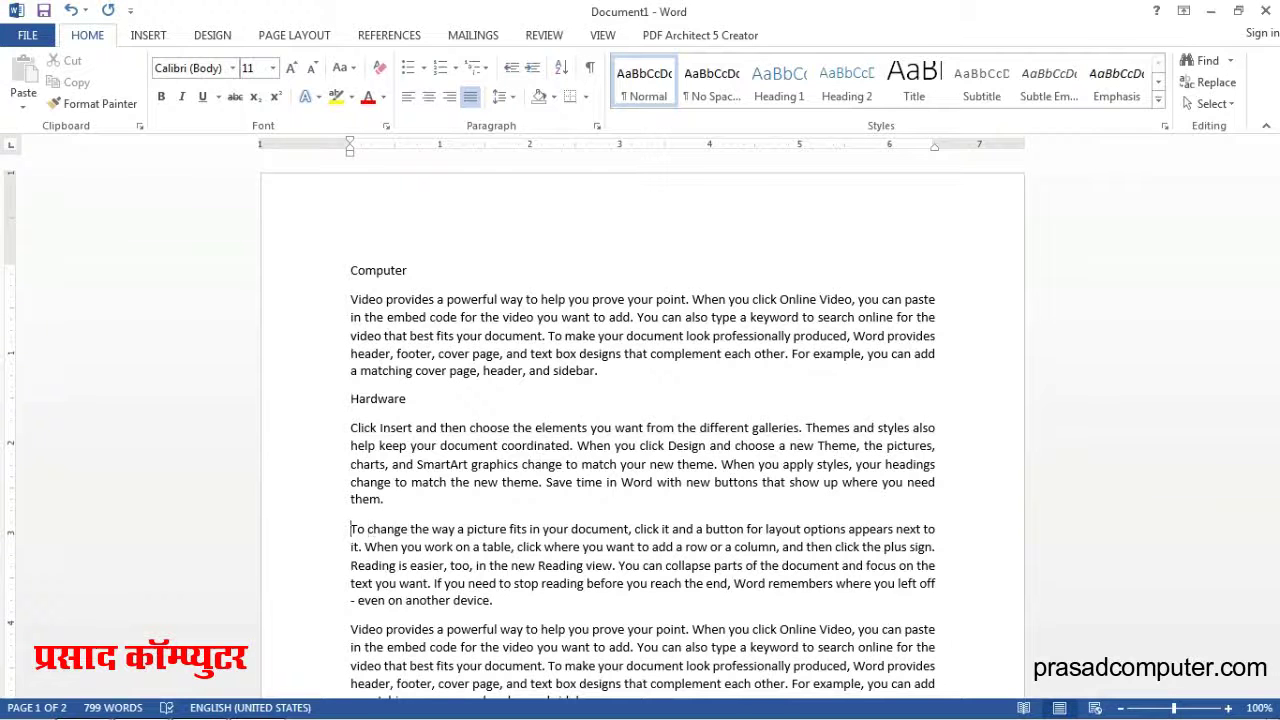
key(Return)
text(So)
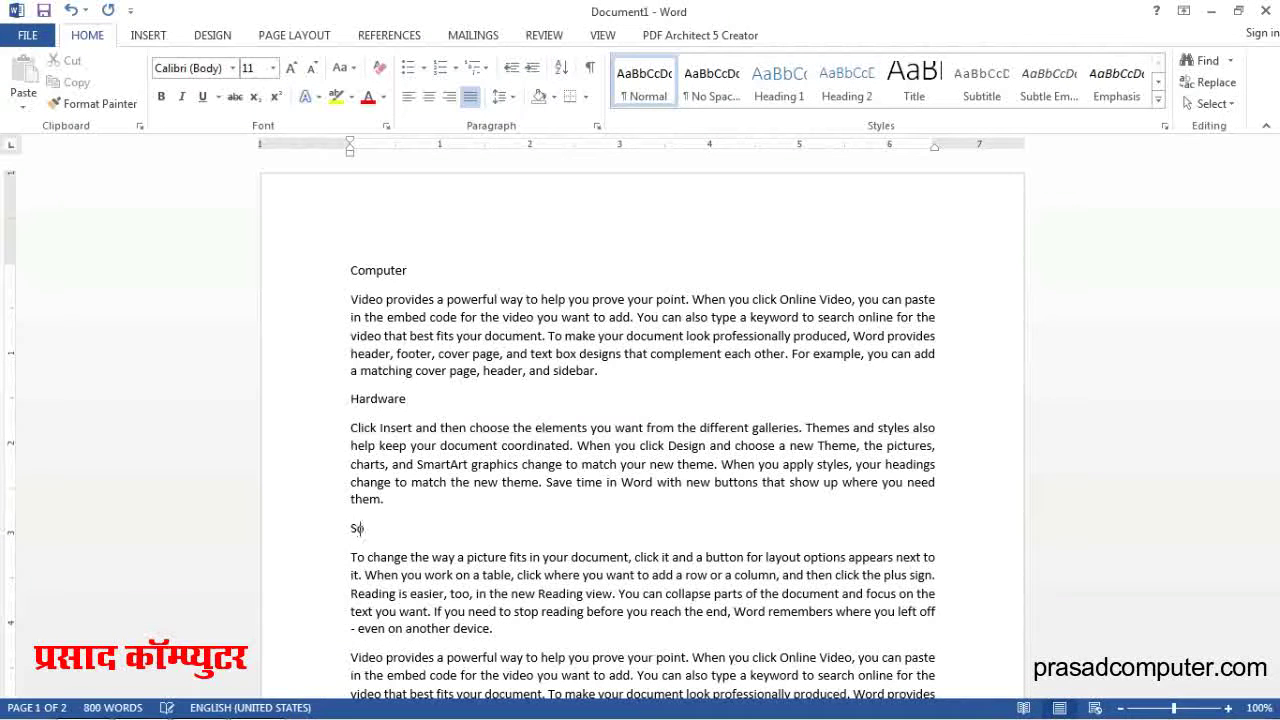
text(ftware)
click(266, 277)
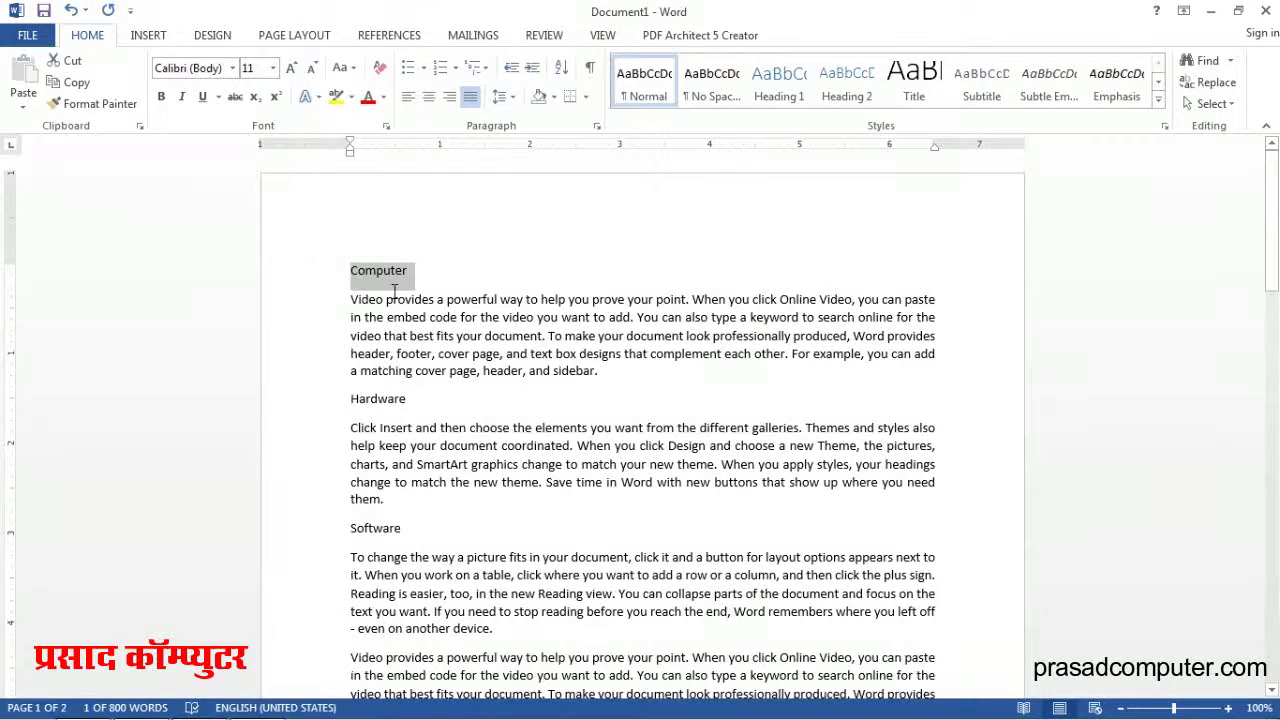
Apply the Heading 1 style to the Computer, Hardware and Software lines.
click(331, 277)
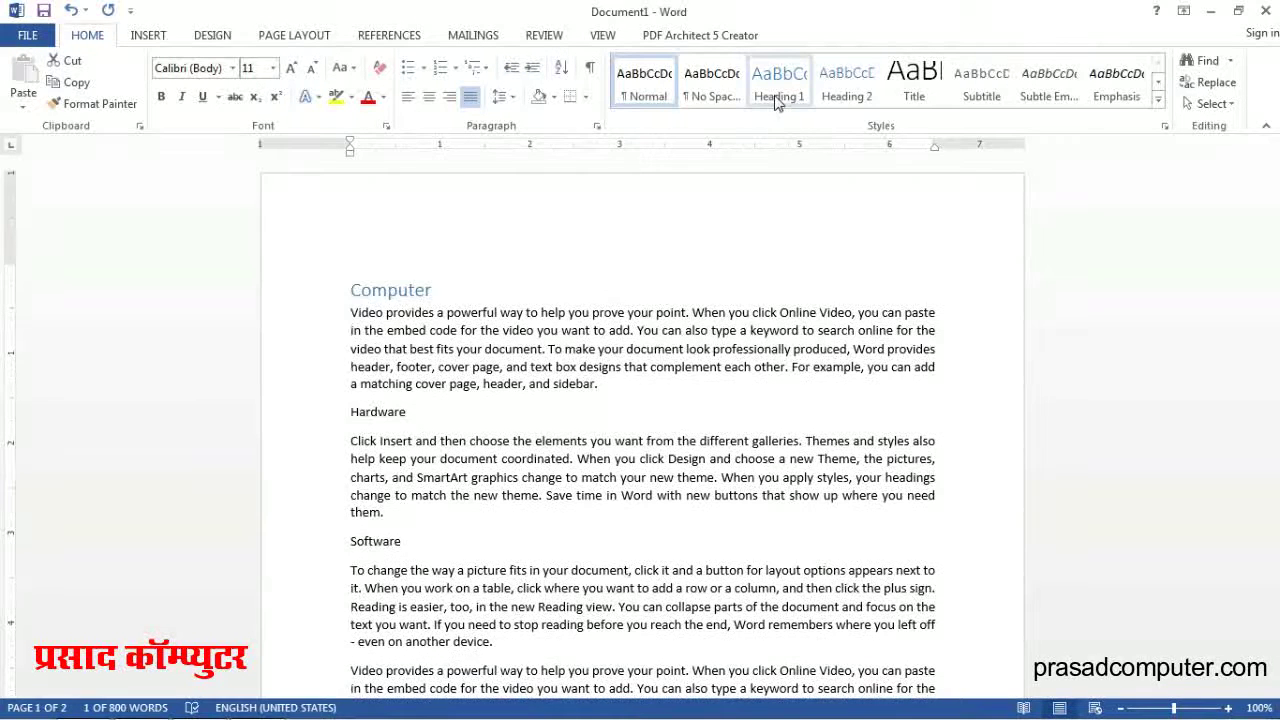
click(778, 97)
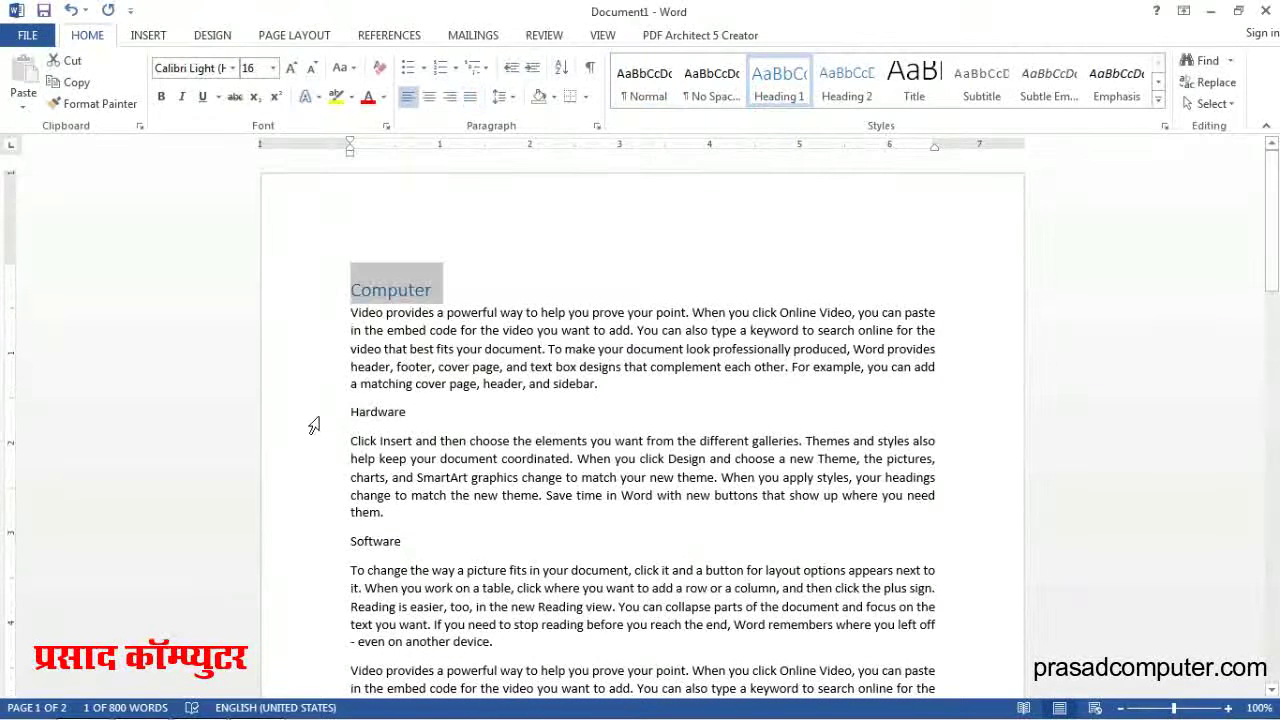
click(316, 418)
click(778, 90)
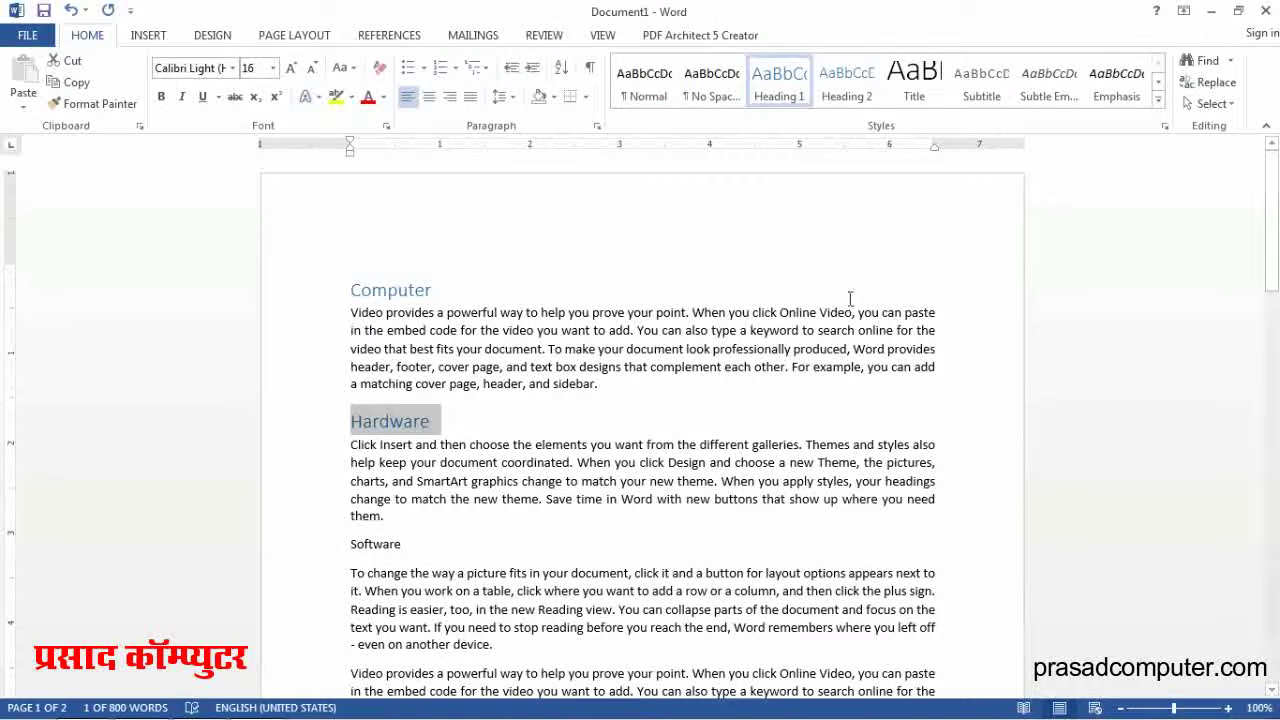
click(301, 556)
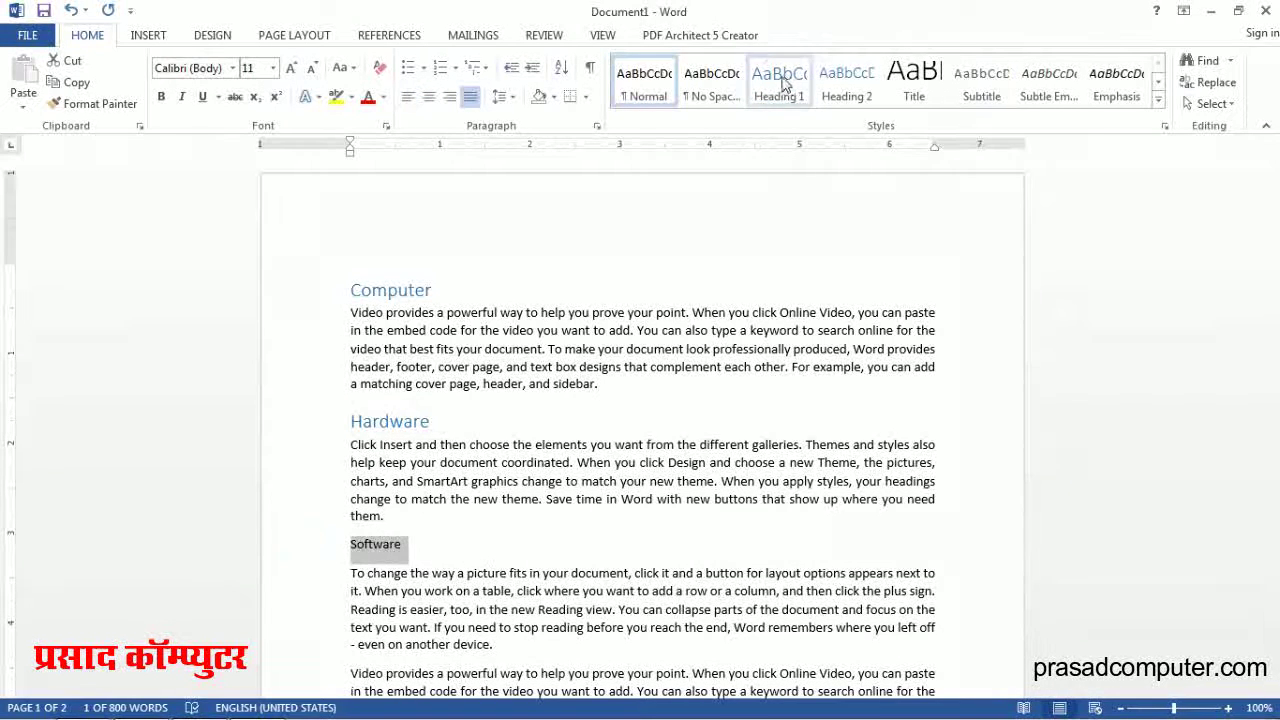
click(778, 88)
click(817, 397)
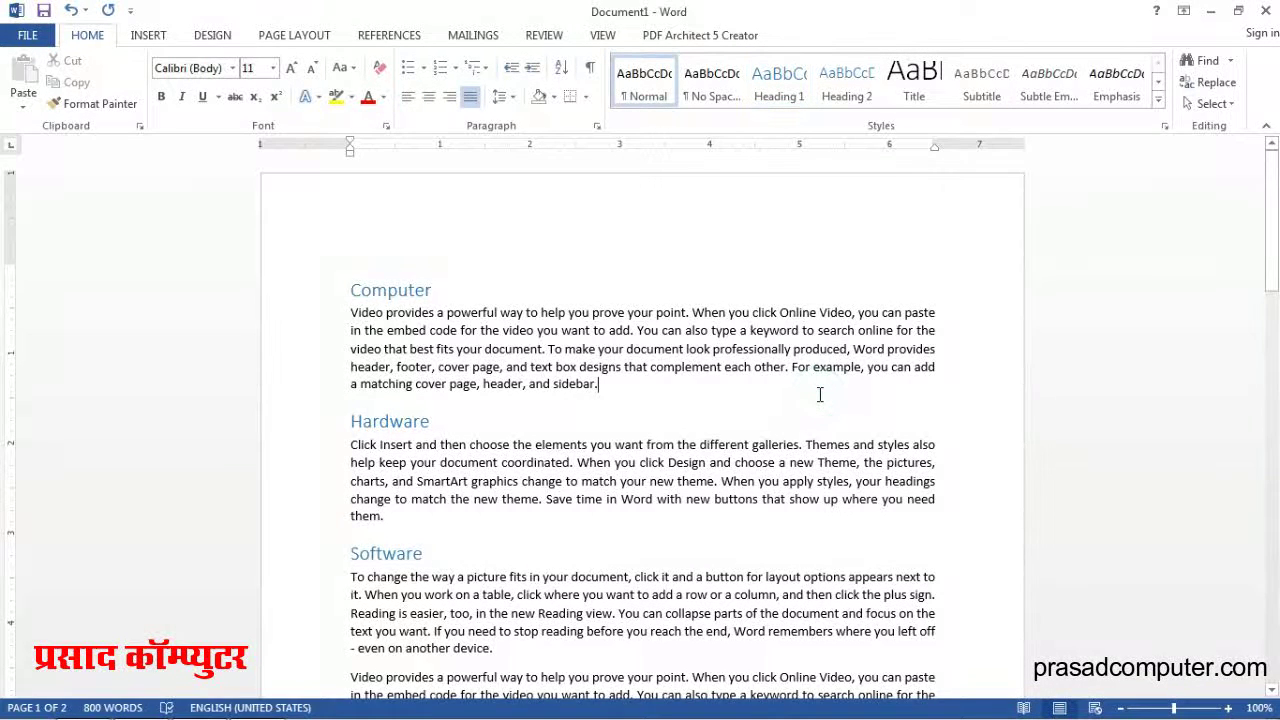
scroll(818, 395, down, 1)
scroll(818, 395, down, 1)
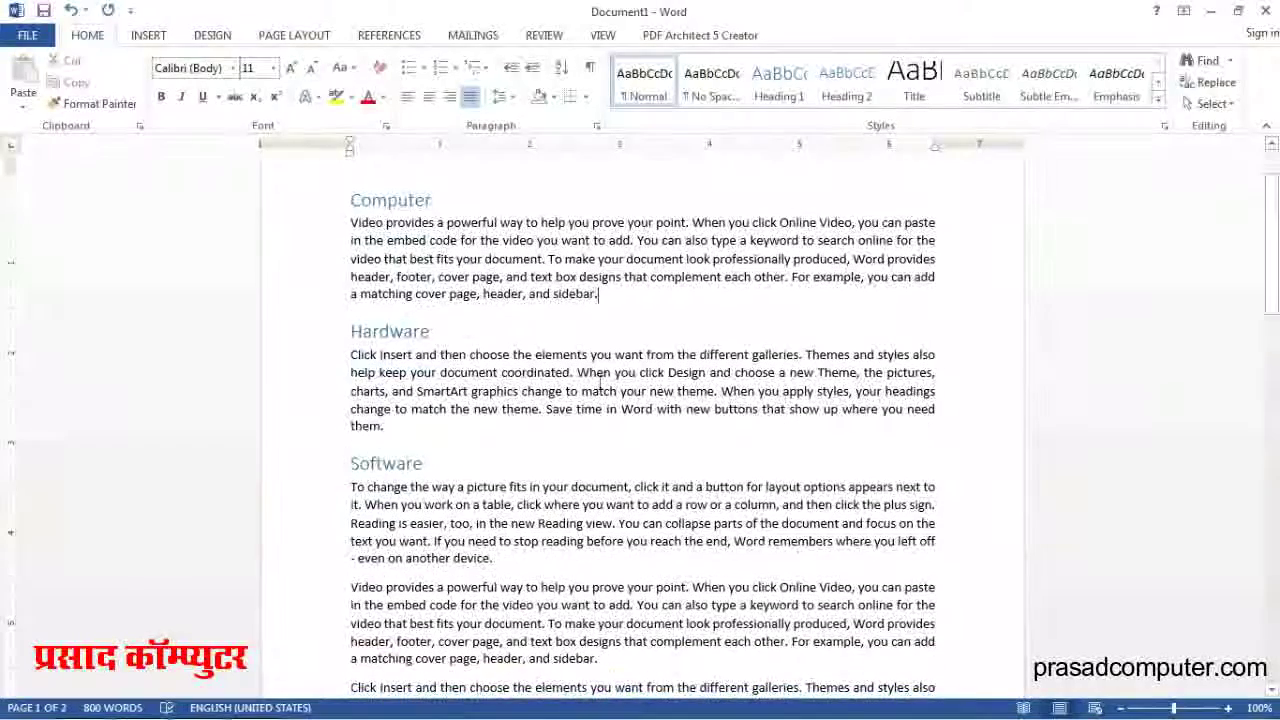
Colour the paragraph under the Computer heading gold using the Font Color palette.
drag(300, 225, 300, 298)
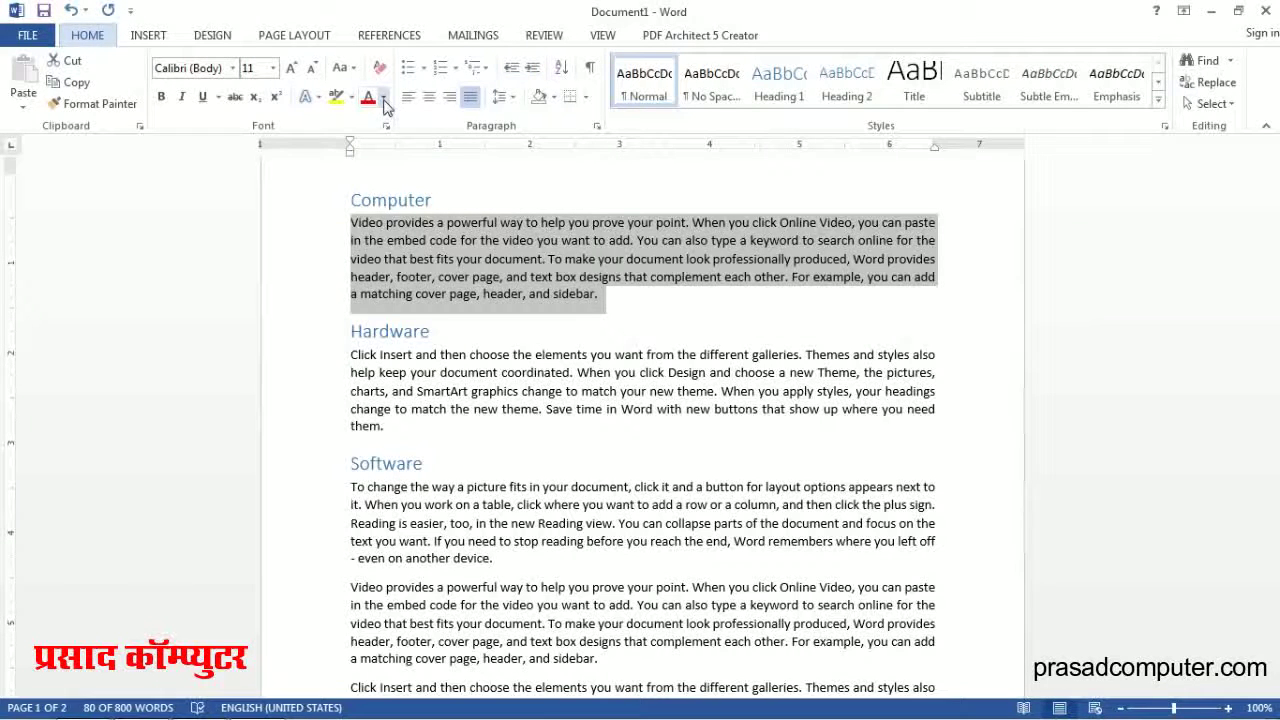
click(383, 98)
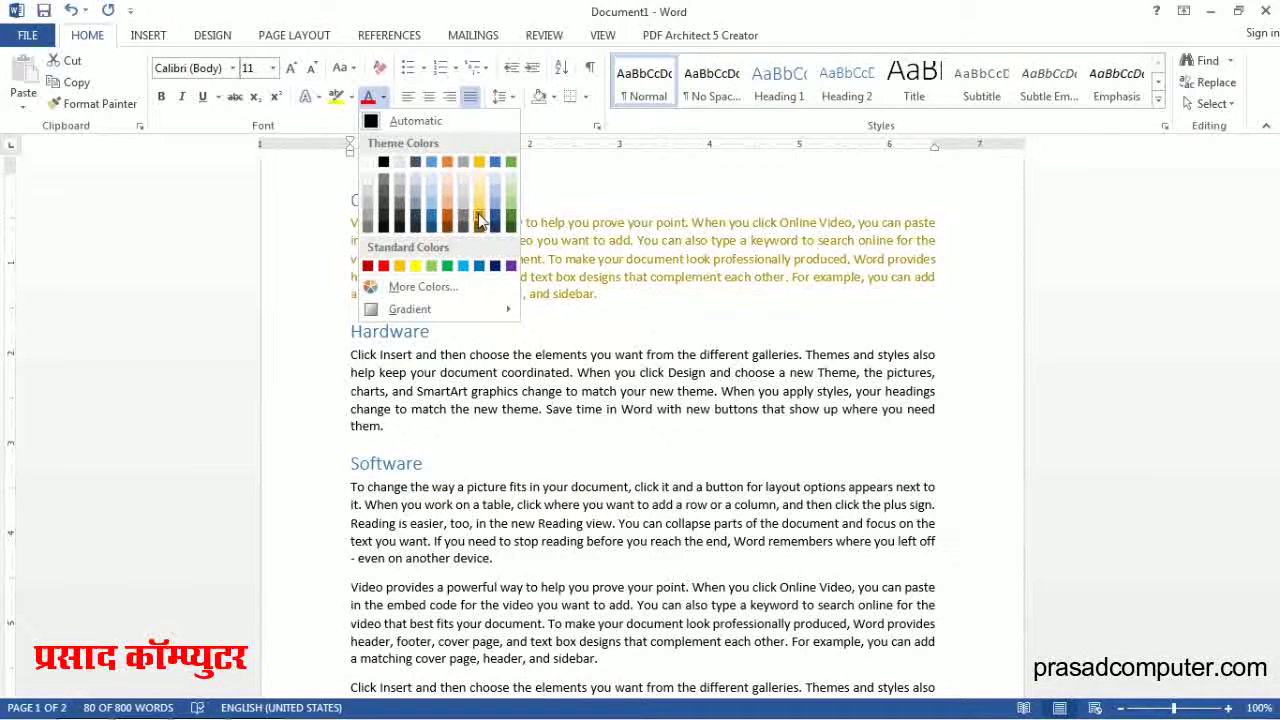
click(481, 220)
click(678, 431)
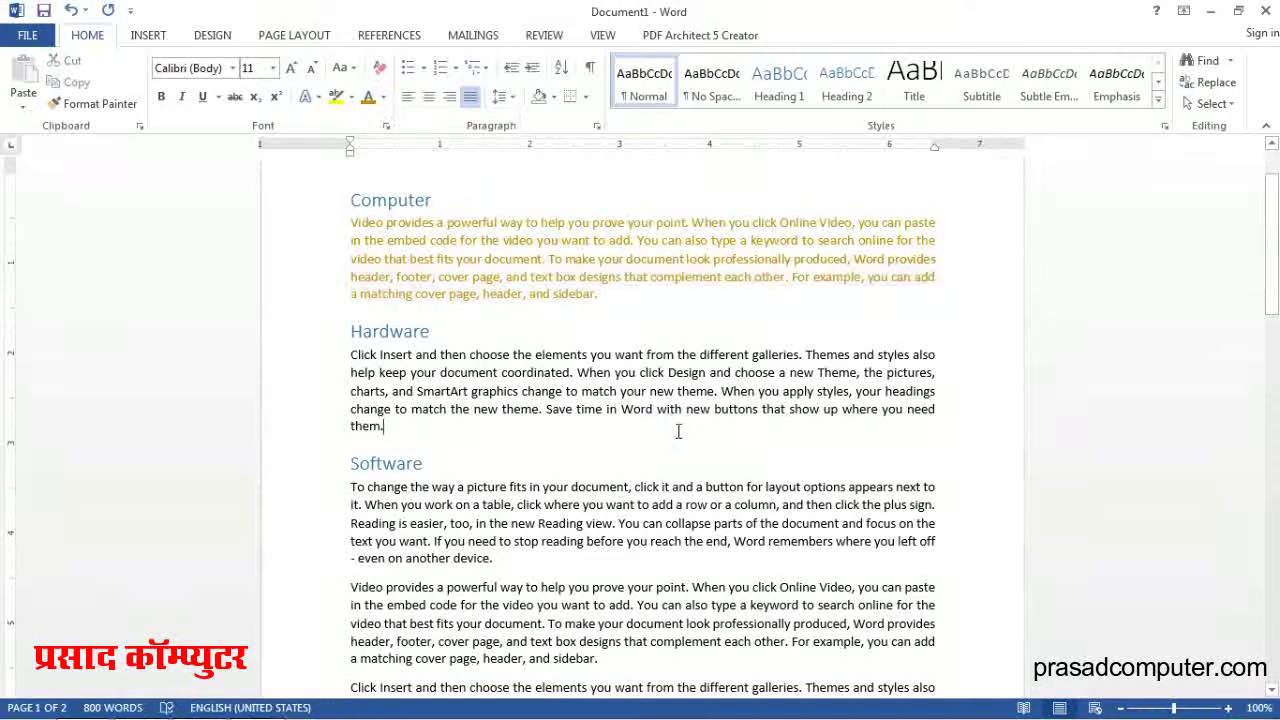
drag(345, 585, 608, 666)
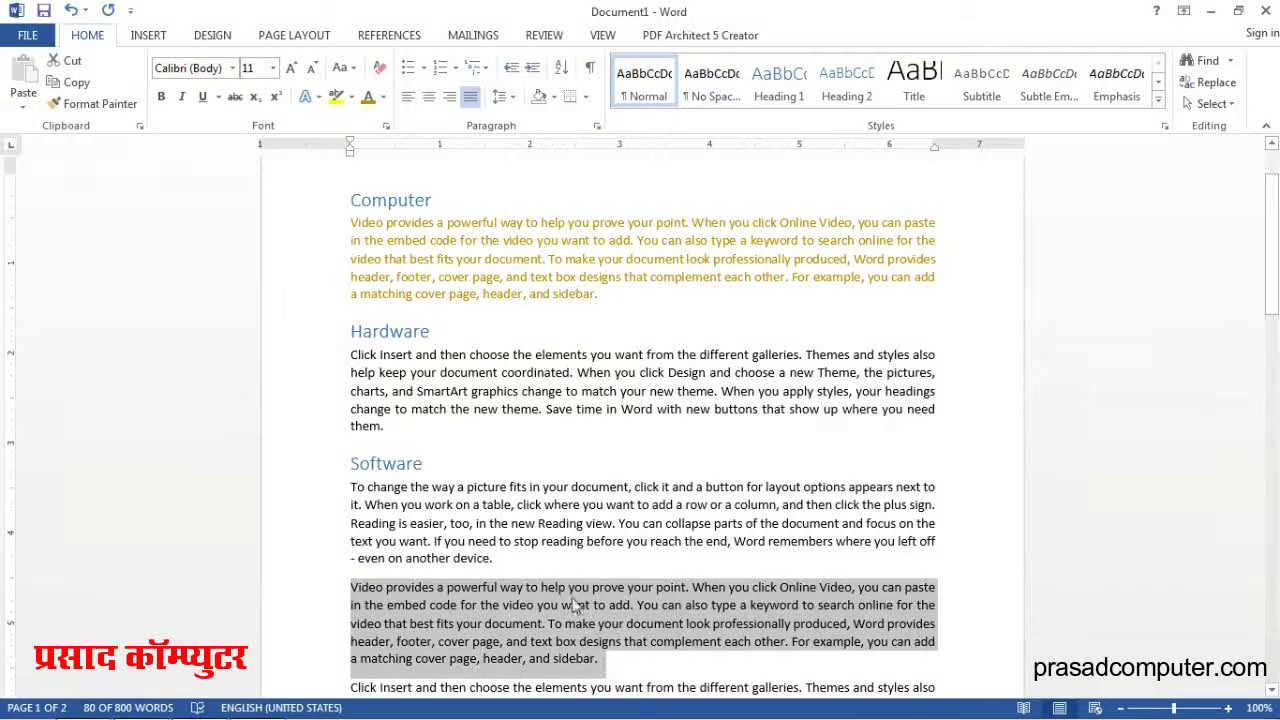
Set the Video provides paragraph's left and right indents to 1 inch.
click(322, 44)
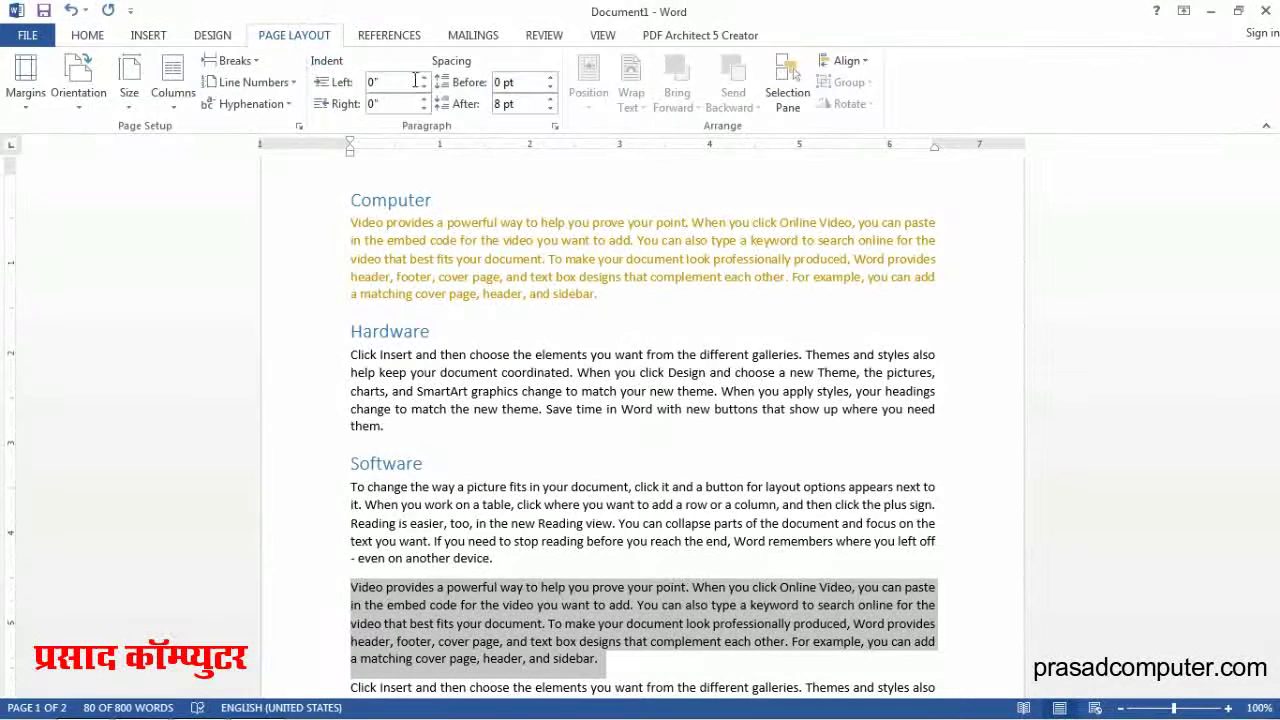
click(424, 78)
click(424, 78)
click(424, 78)
click(424, 78)
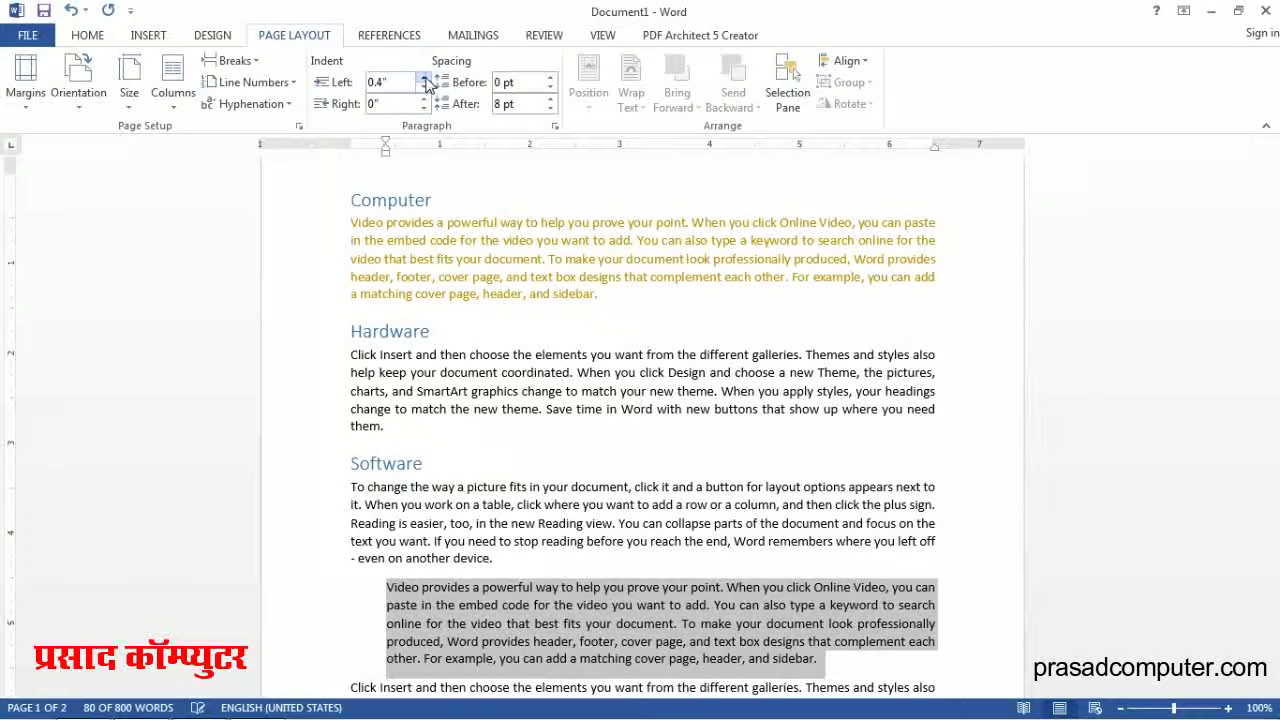
click(424, 78)
click(424, 78)
click(424, 78)
click(424, 78)
click(424, 78)
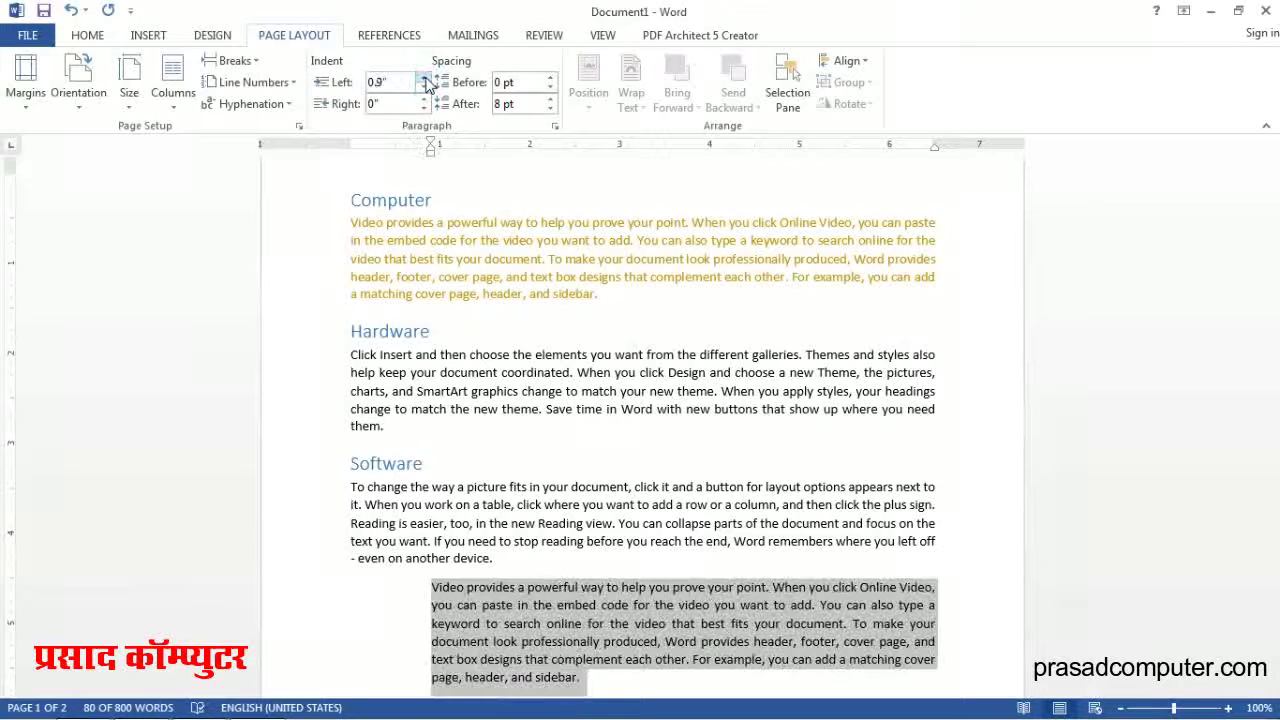
click(424, 78)
click(424, 100)
click(424, 100)
click(424, 100)
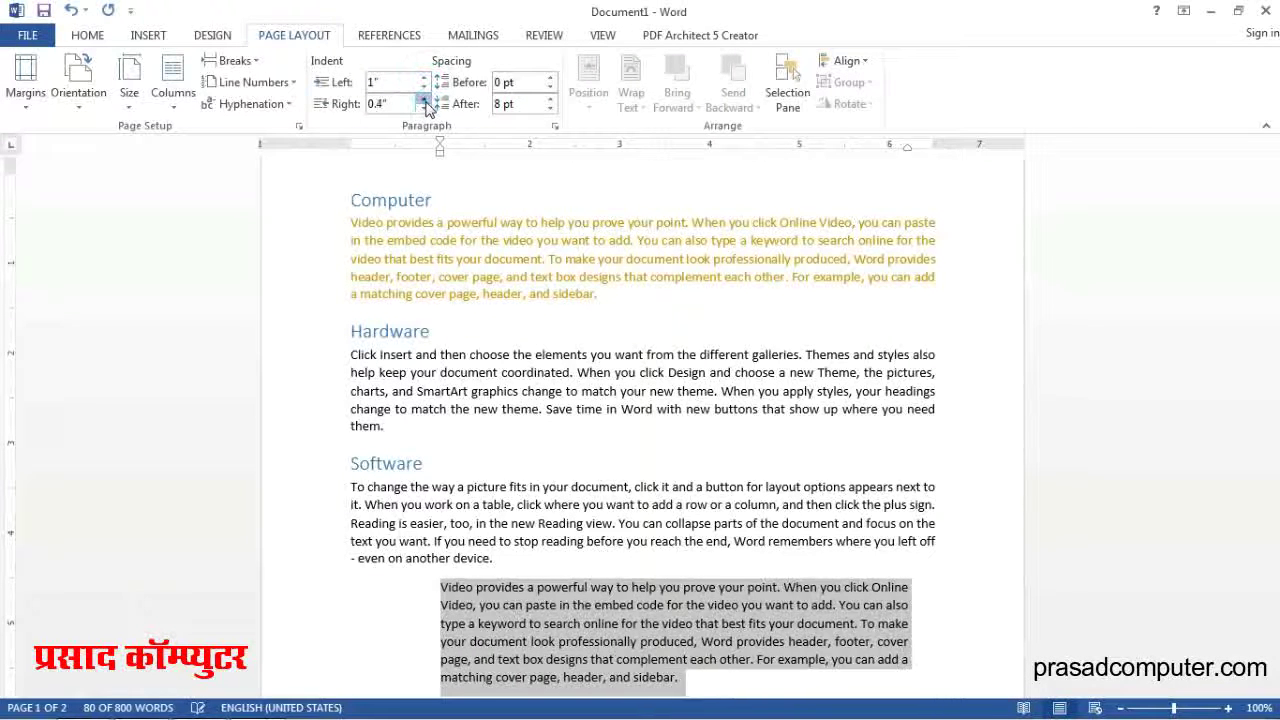
click(424, 100)
click(424, 100)
click(424, 100)
click(424, 100)
click(424, 100)
click(424, 100)
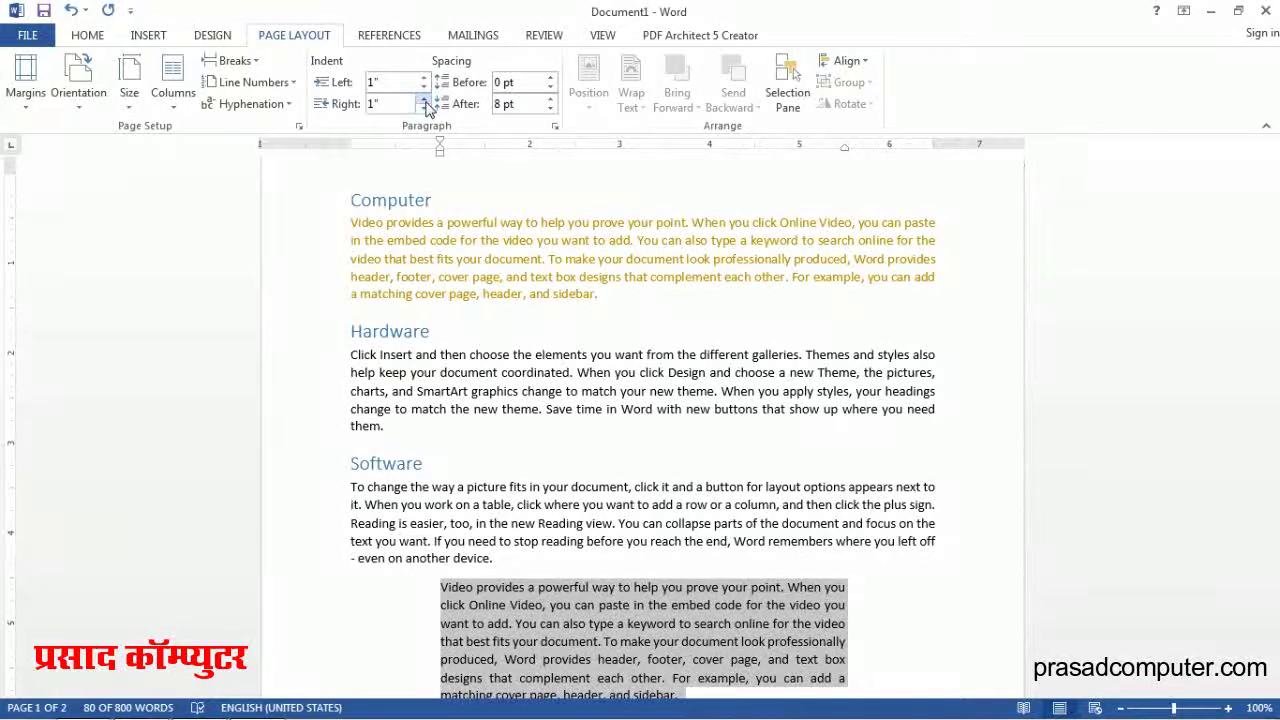
Give the paragraph 12 pt spacing before and after.
click(550, 78)
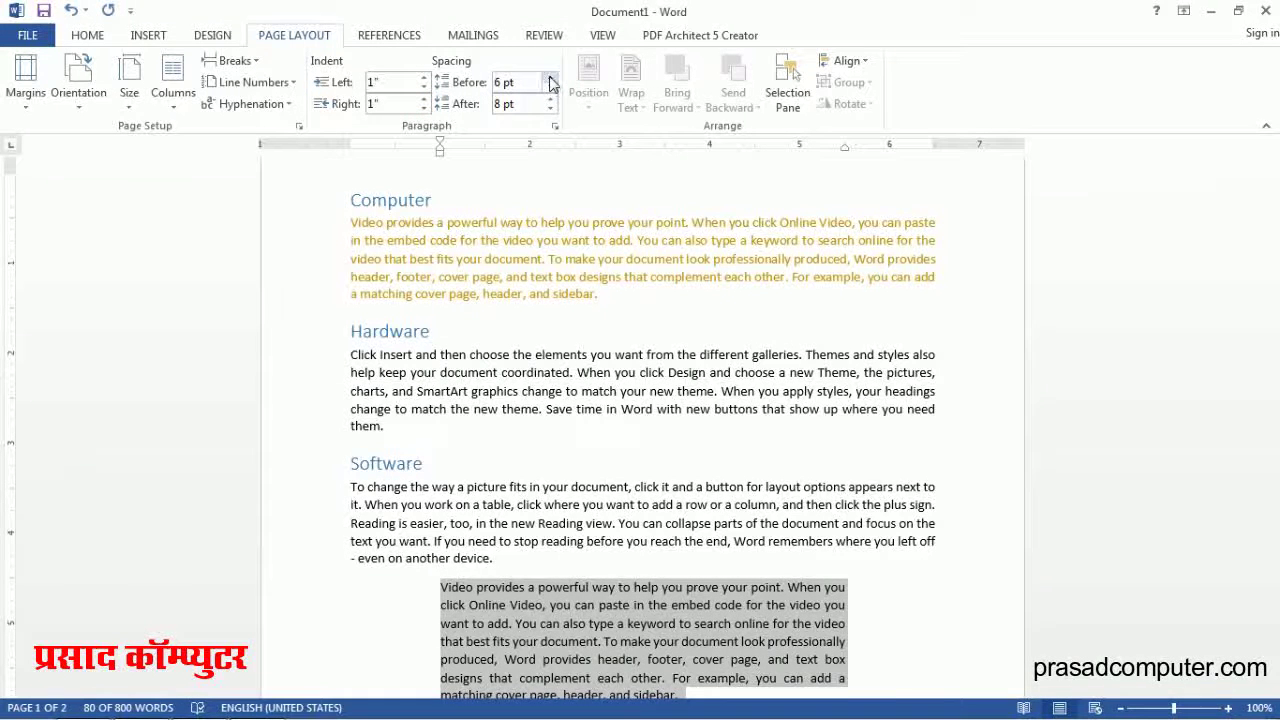
click(550, 78)
click(550, 99)
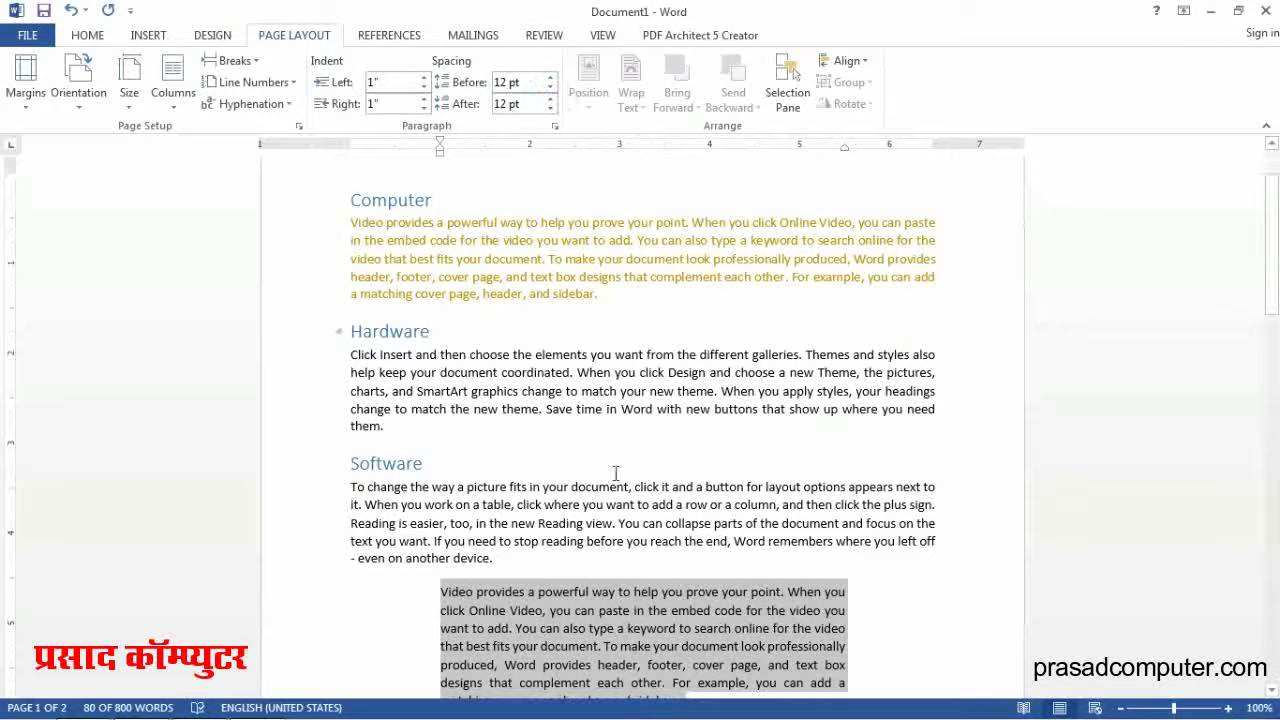
click(87, 38)
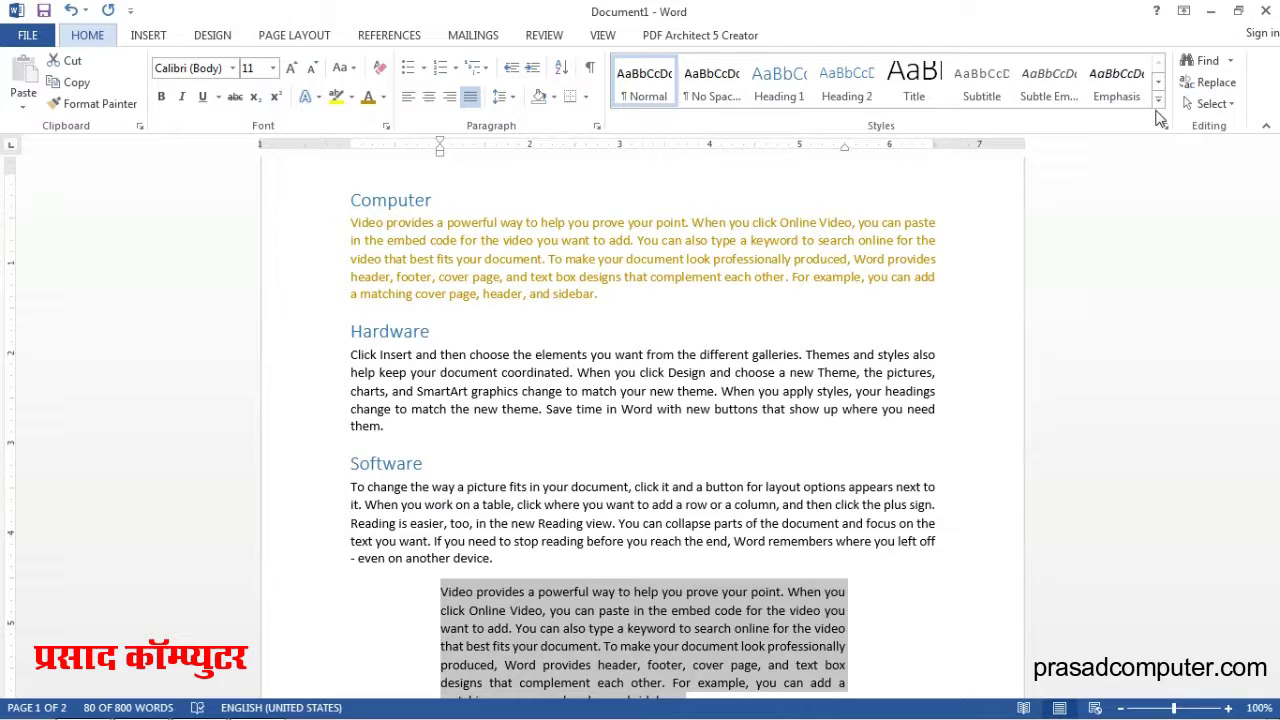
Apply the Intense Reference style to the indented Video provides paragraph.
click(1158, 101)
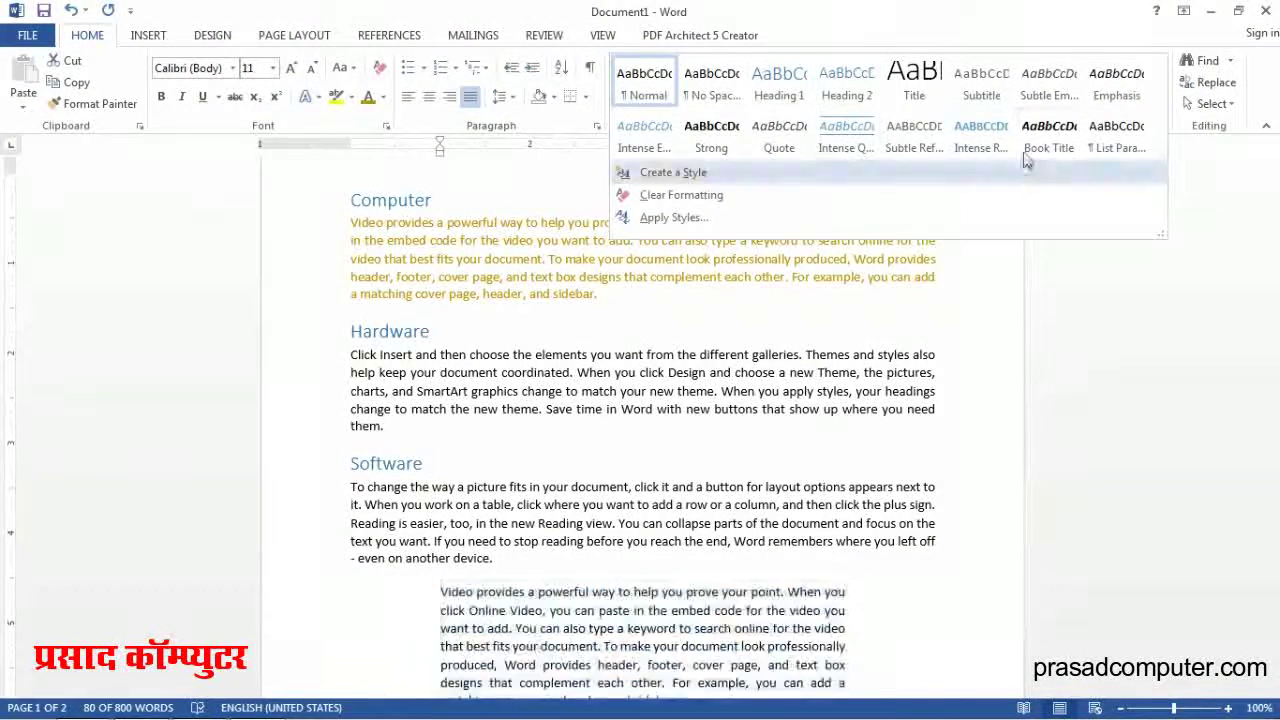
click(981, 140)
click(573, 578)
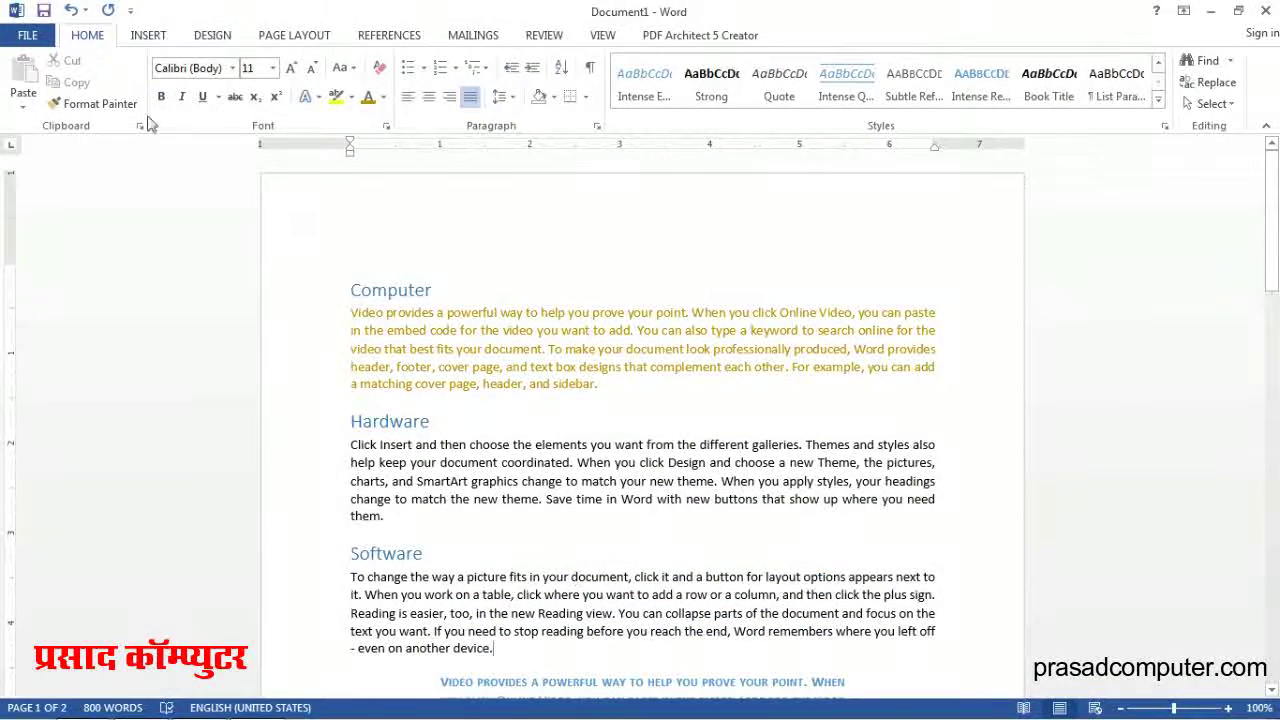
Insert a Smiley Face shape and position it to the right of the Hardware paragraph.
click(155, 40)
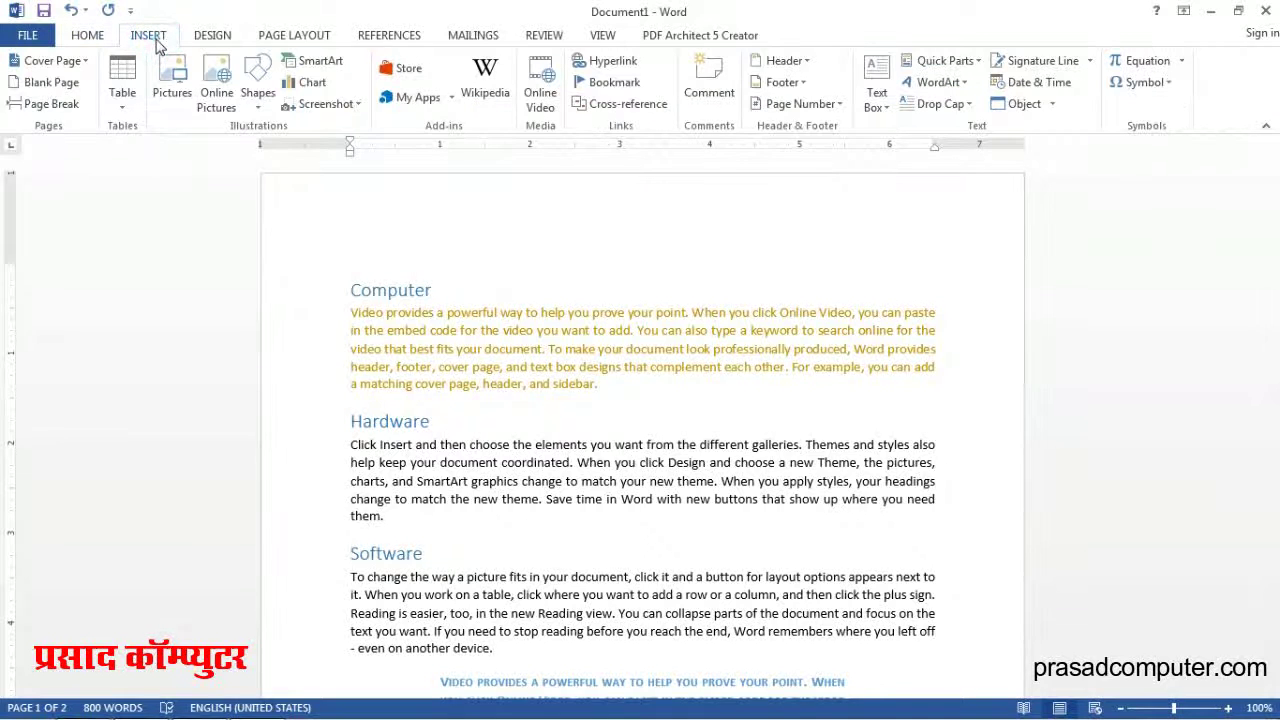
click(273, 102)
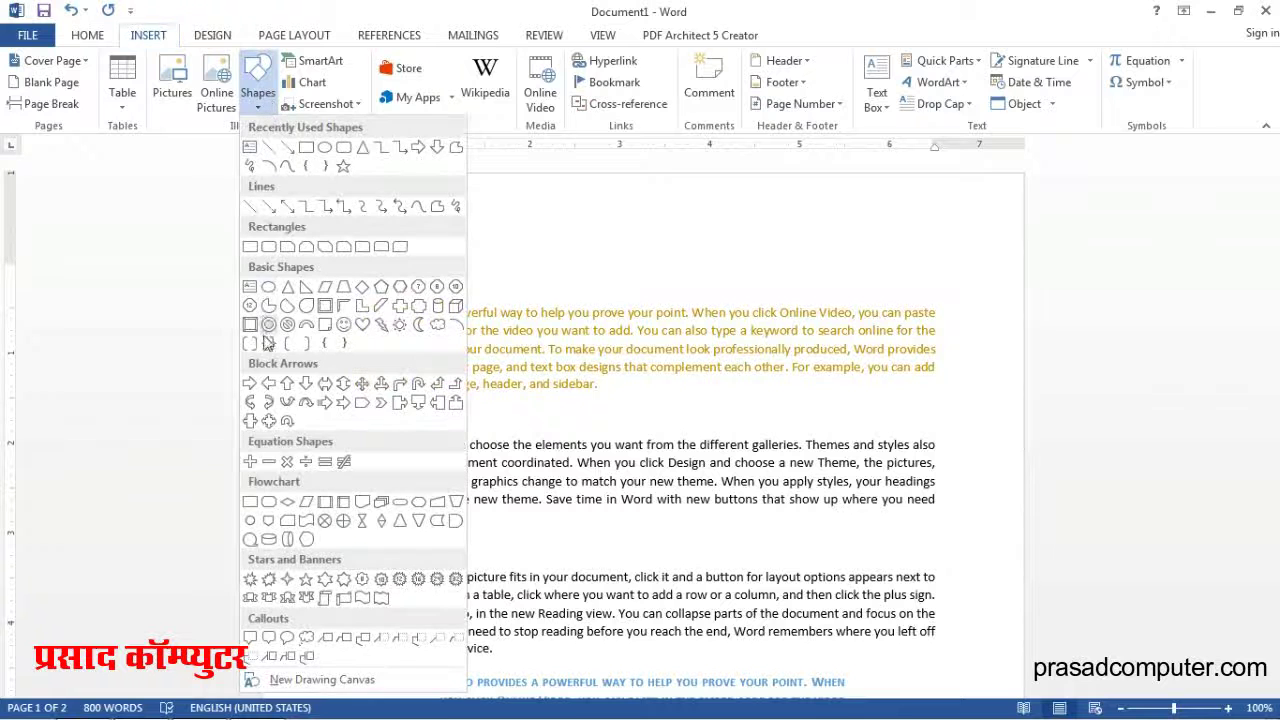
click(344, 332)
drag(817, 214, 962, 349)
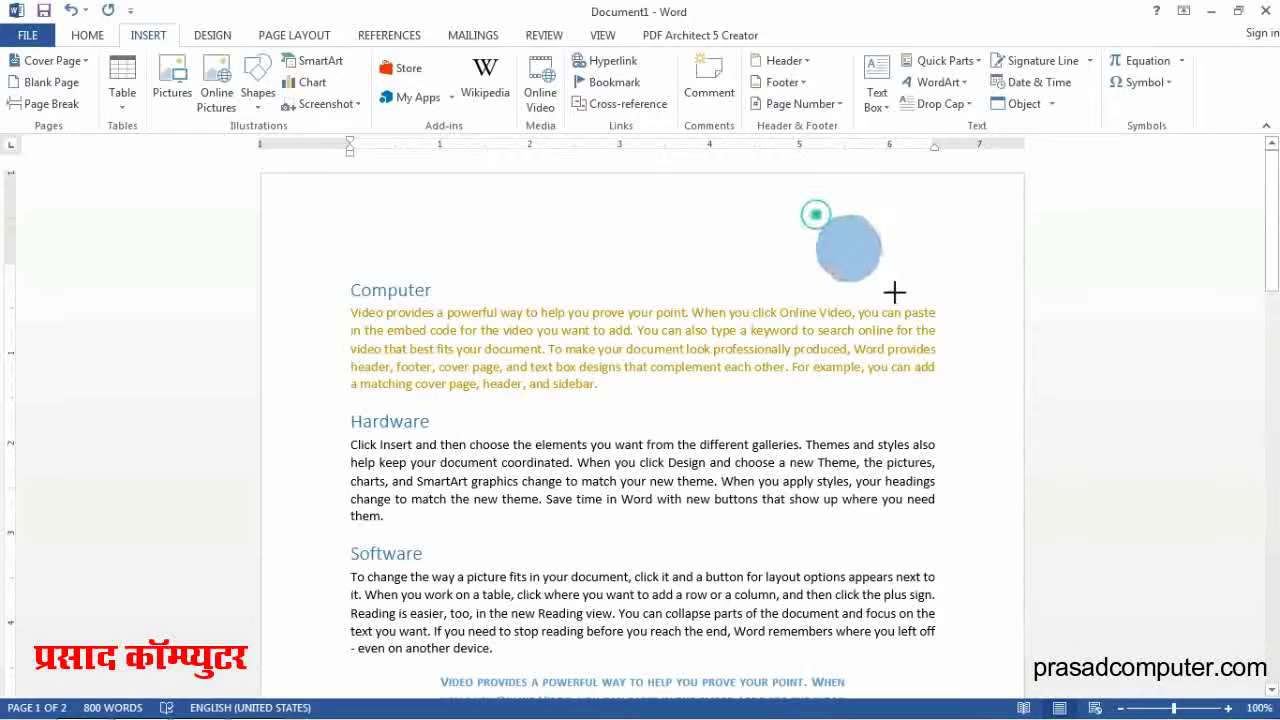
mouse_move(917, 292)
mouse_down()
mouse_move(926, 481)
mouse_move(928, 462)
mouse_up()
click(524, 312)
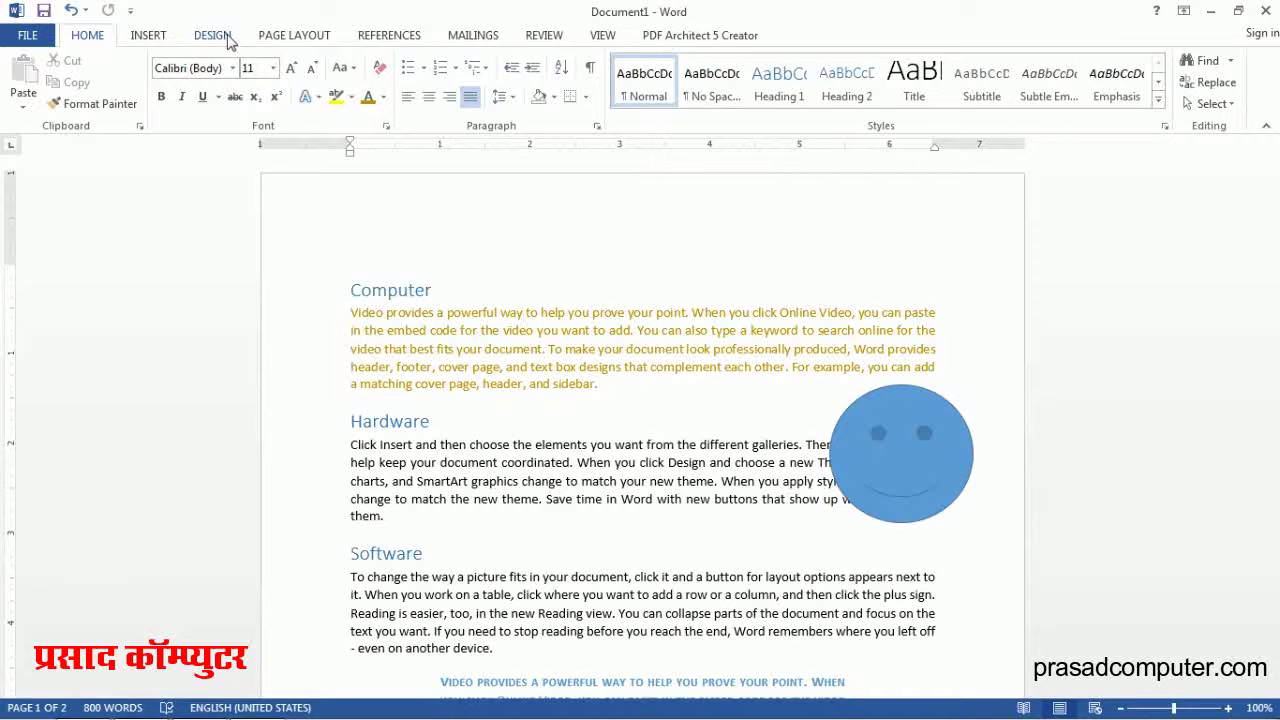
Apply a new Design theme that turns the headings and smiley green.
click(228, 42)
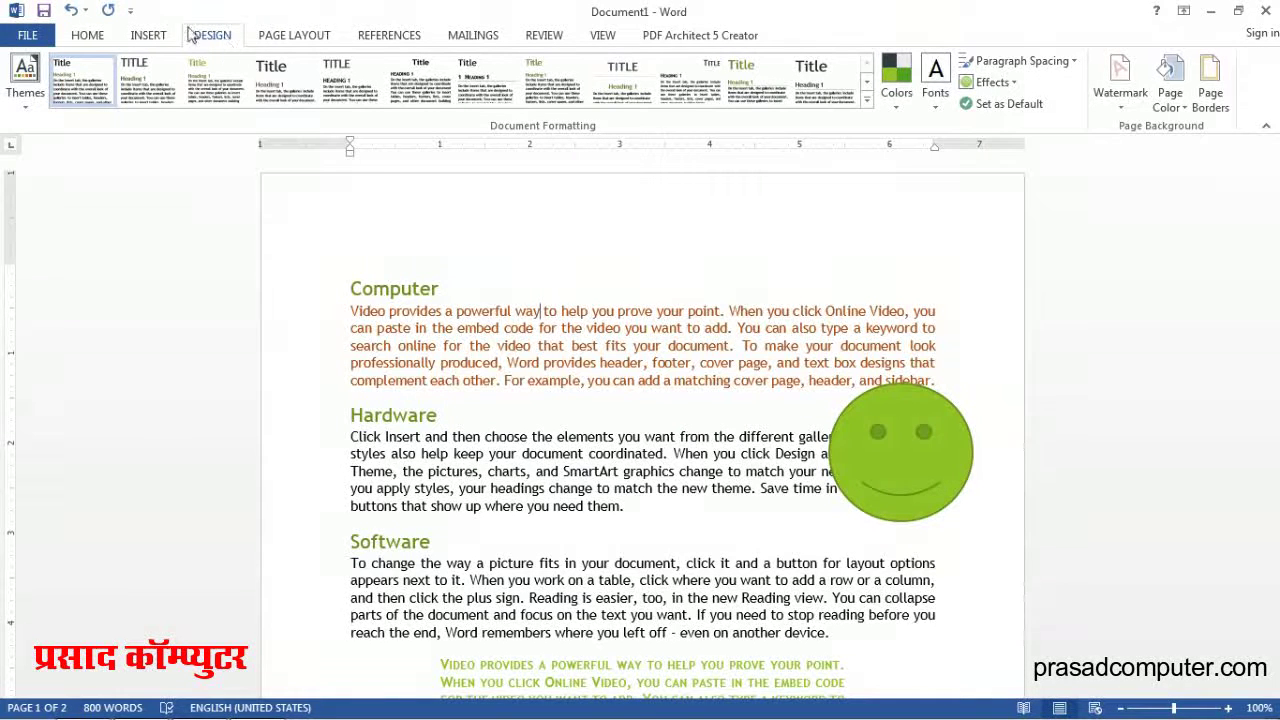
click(95, 42)
click(212, 44)
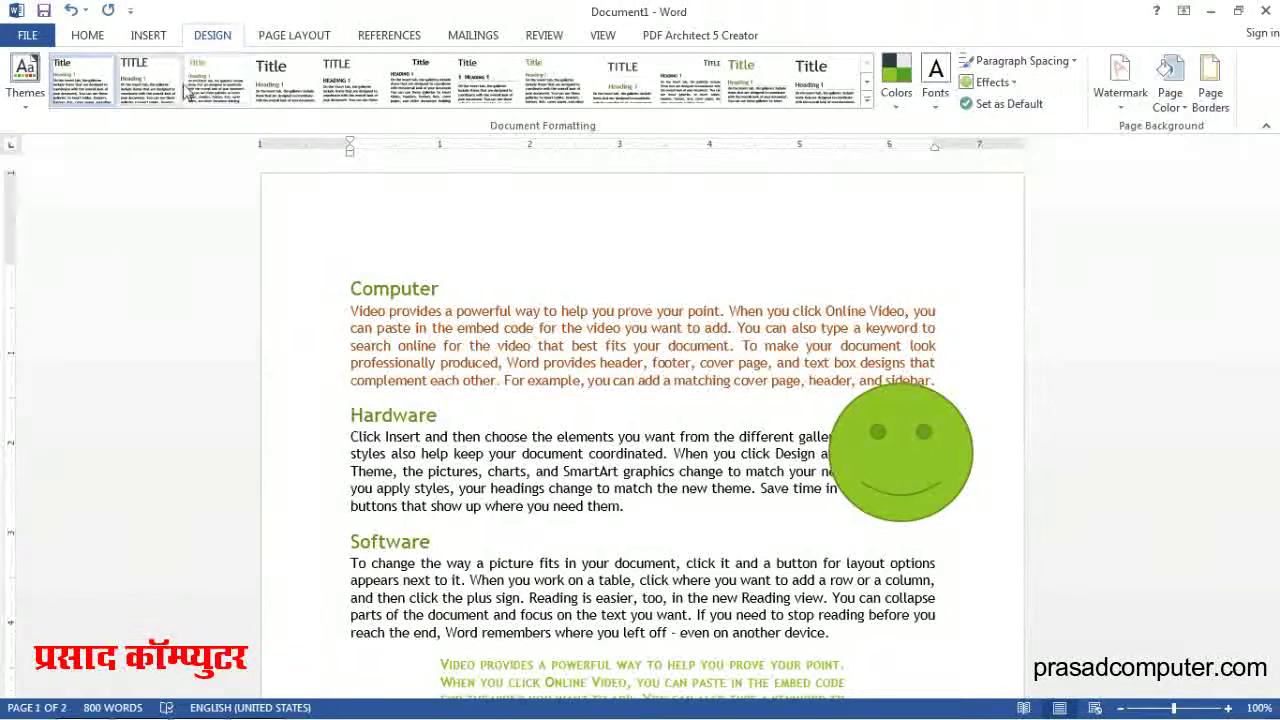
Set up a Box page border using the thick-thin line style.
click(1218, 76)
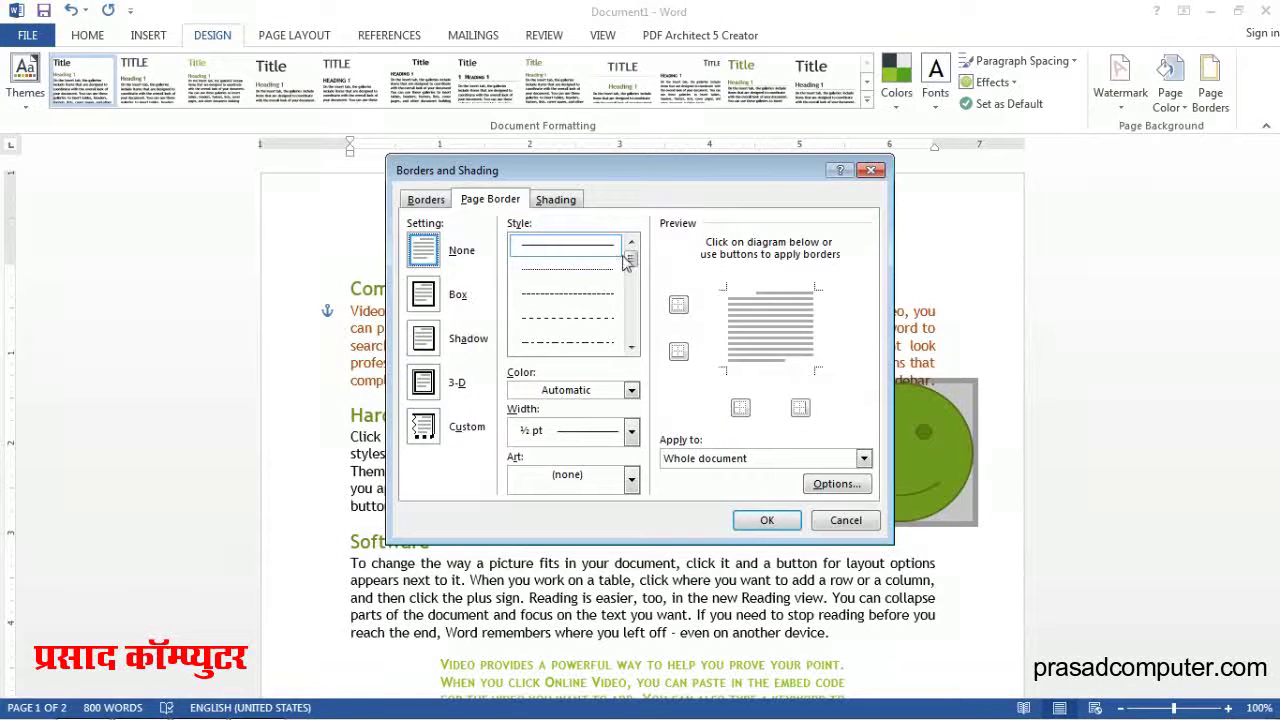
click(631, 348)
click(631, 348)
click(631, 348)
click(631, 348)
click(631, 348)
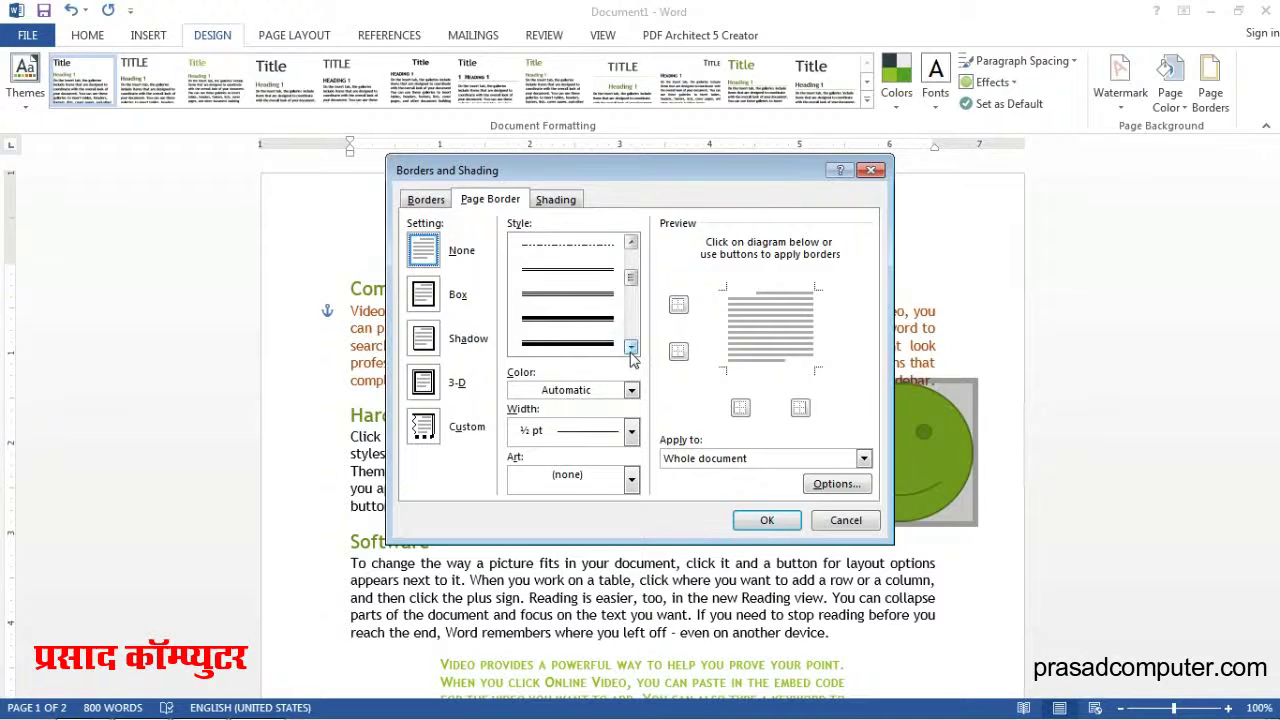
click(432, 298)
click(631, 348)
click(631, 348)
click(631, 348)
click(631, 348)
click(631, 348)
click(631, 348)
click(631, 348)
click(631, 348)
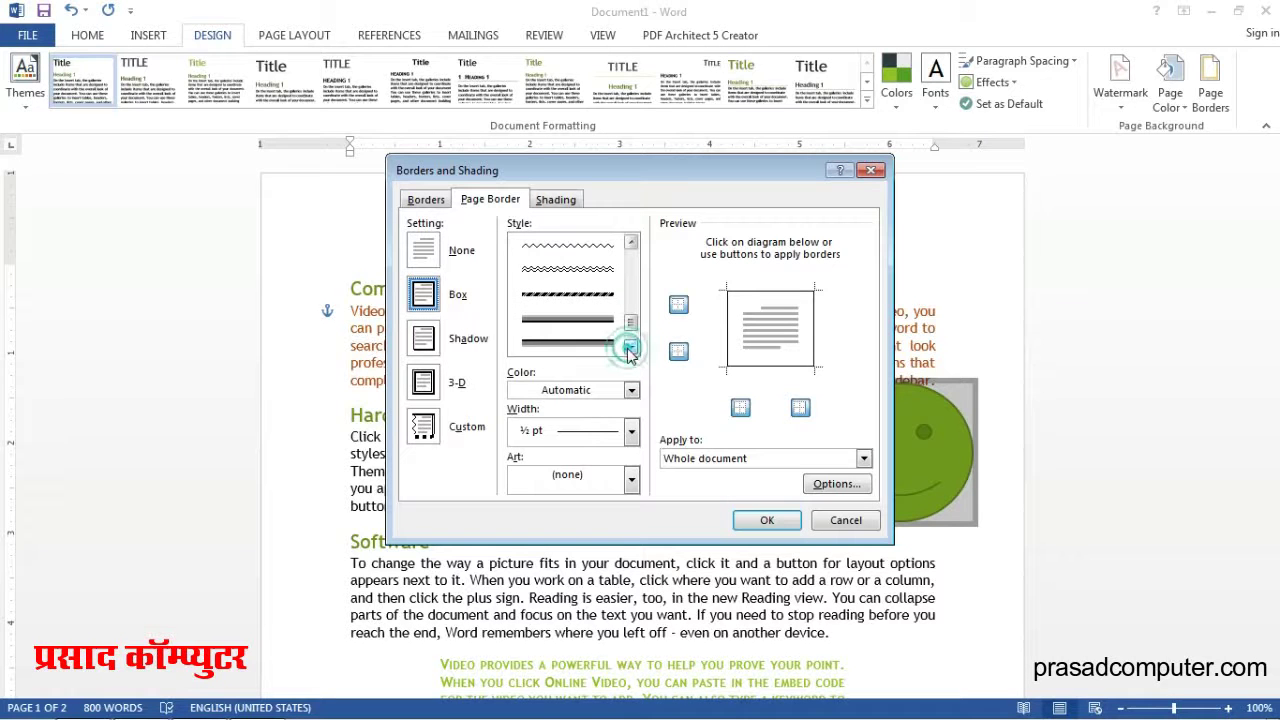
click(631, 348)
click(631, 348)
click(597, 271)
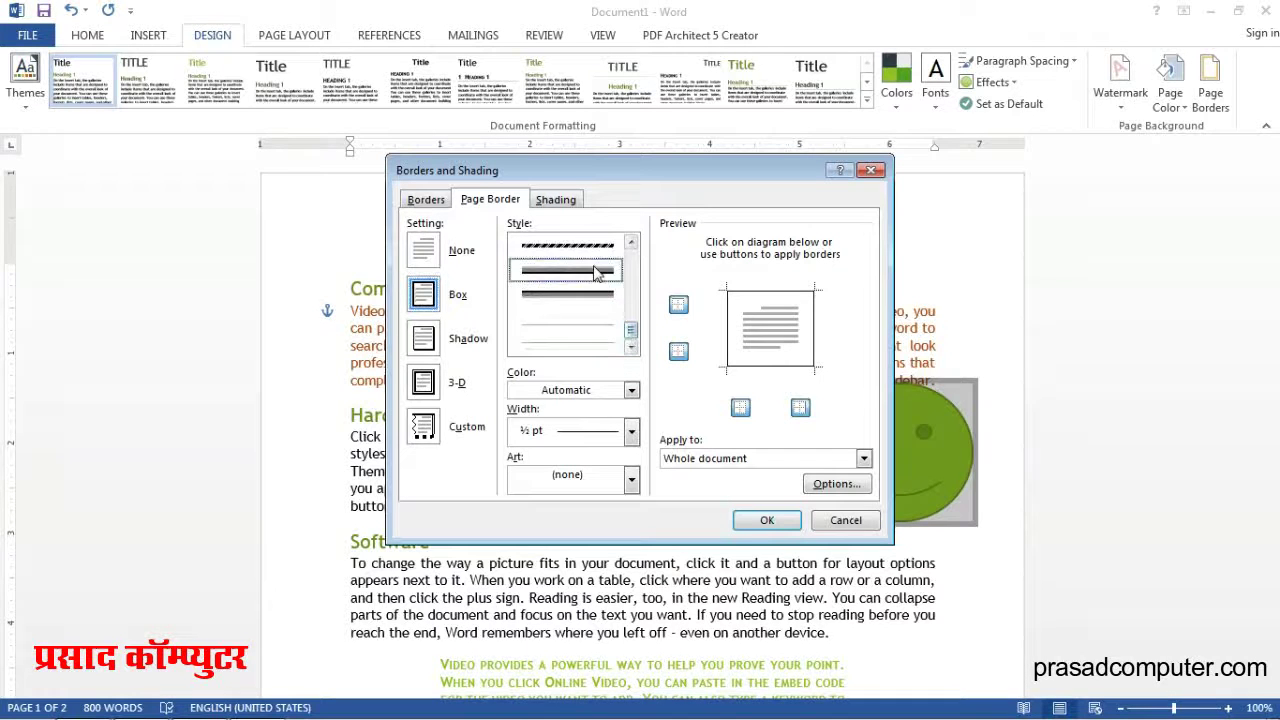
Make the page border green and 4½ pt wide, and apply it.
click(632, 392)
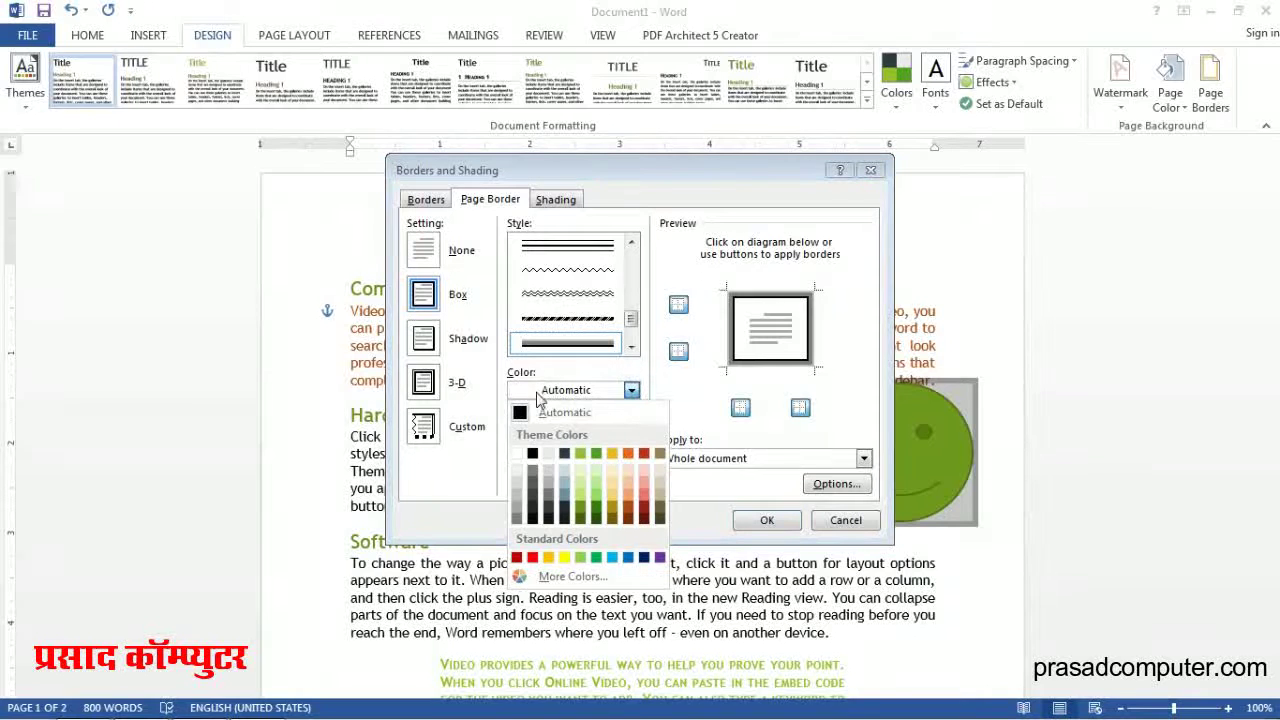
click(596, 455)
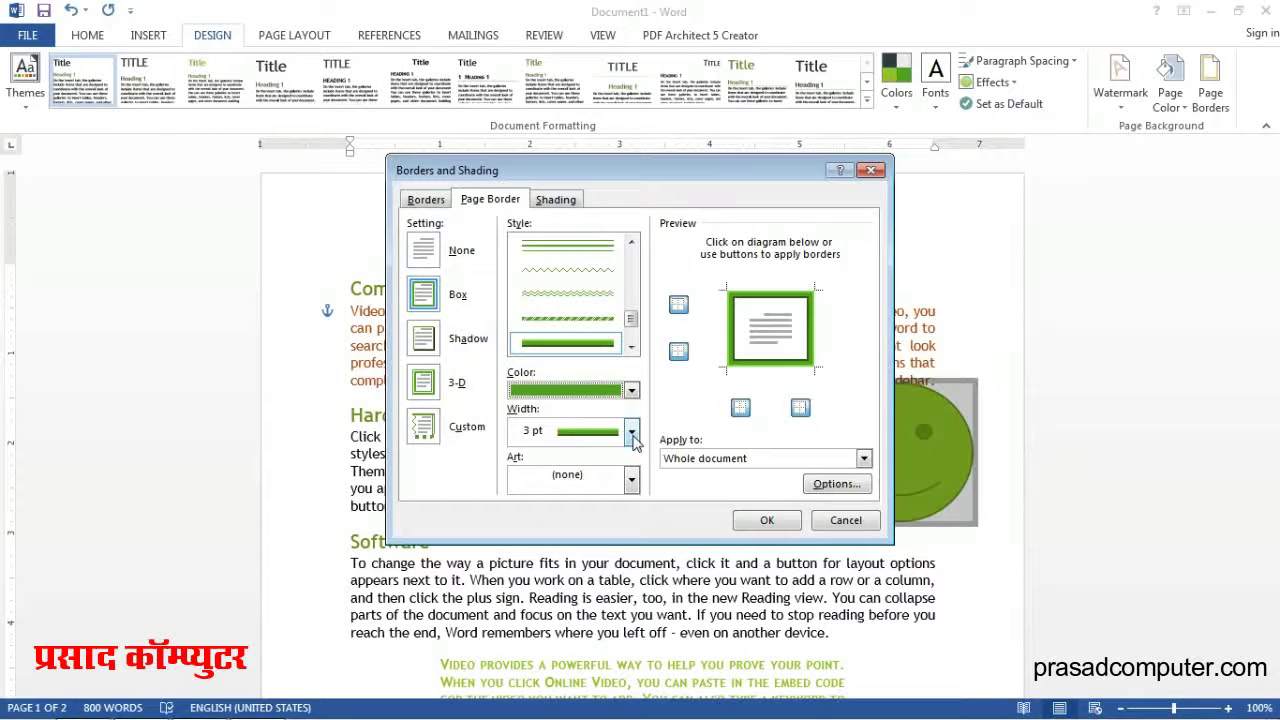
click(632, 432)
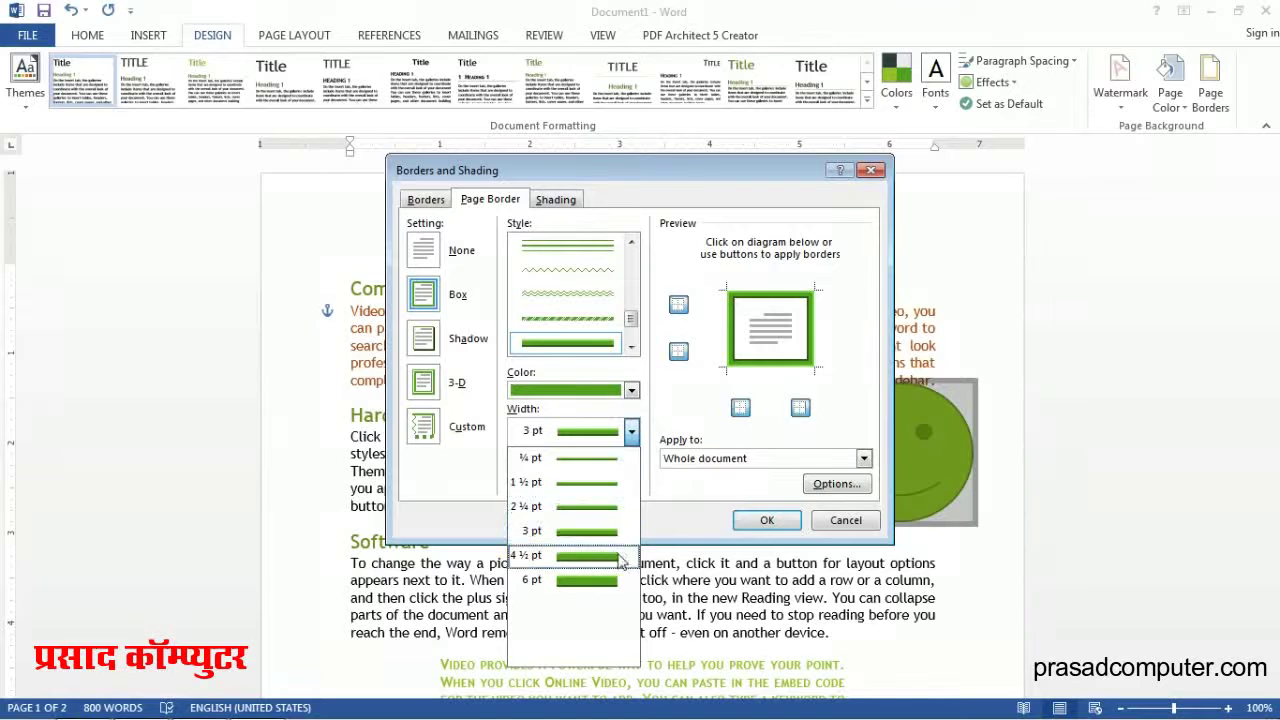
click(590, 556)
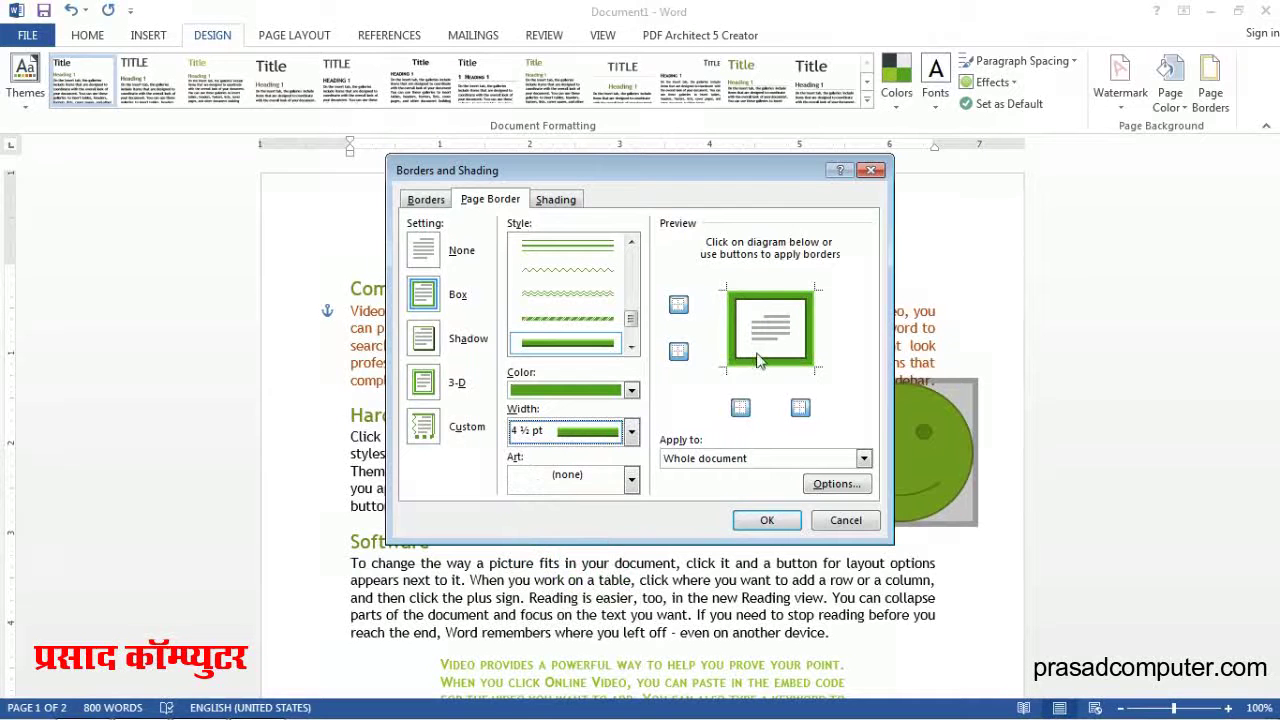
click(768, 521)
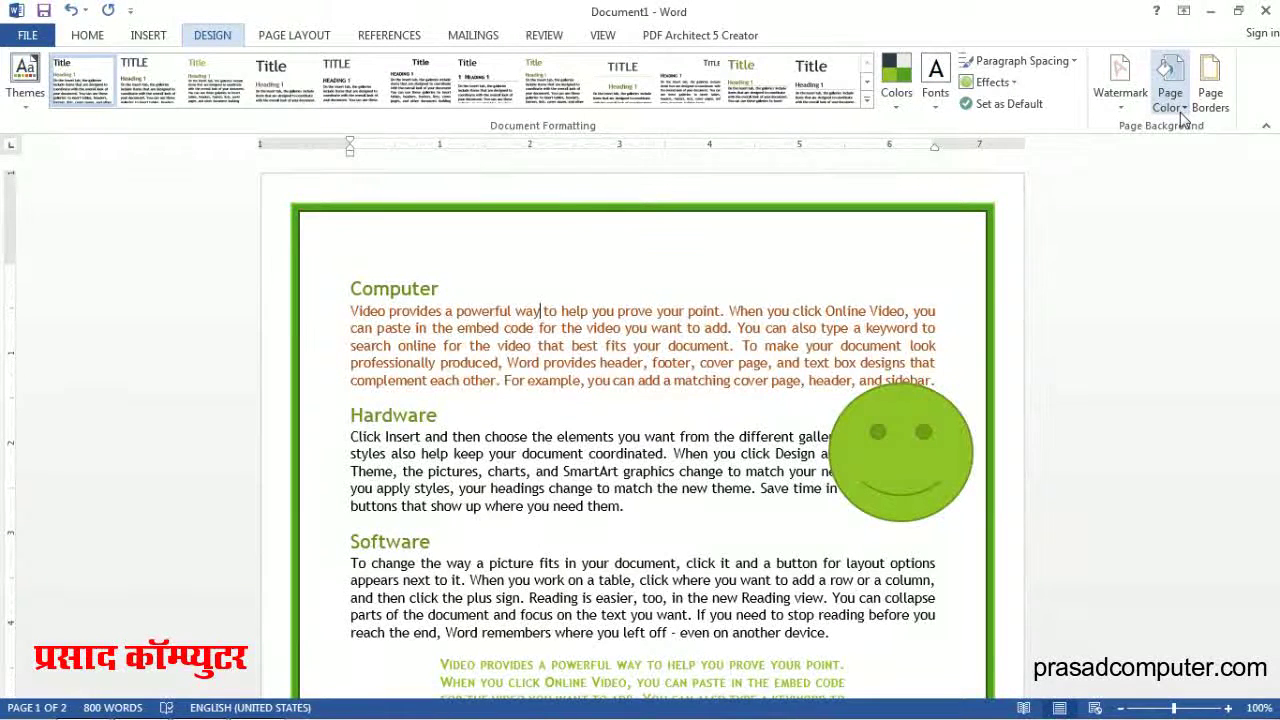
Open the page Fill Effects dialog and browse its tabs before returning to Gradient.
click(1183, 107)
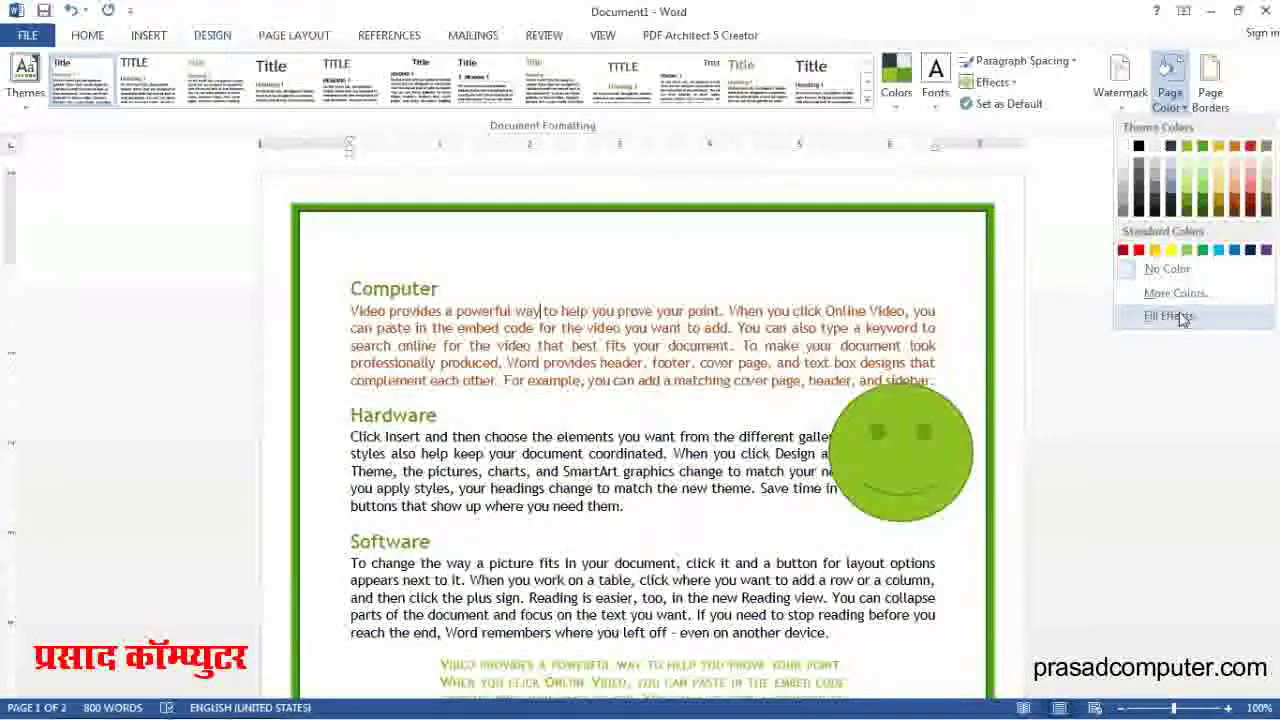
click(1172, 316)
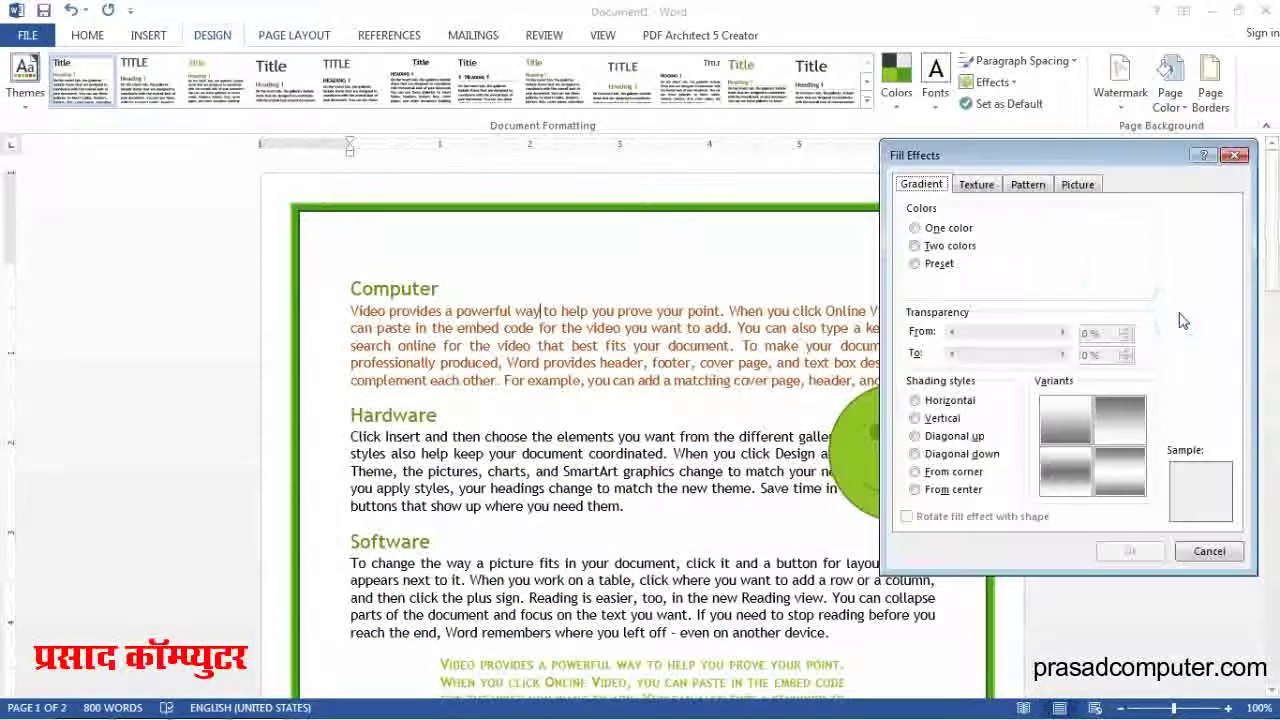
click(976, 184)
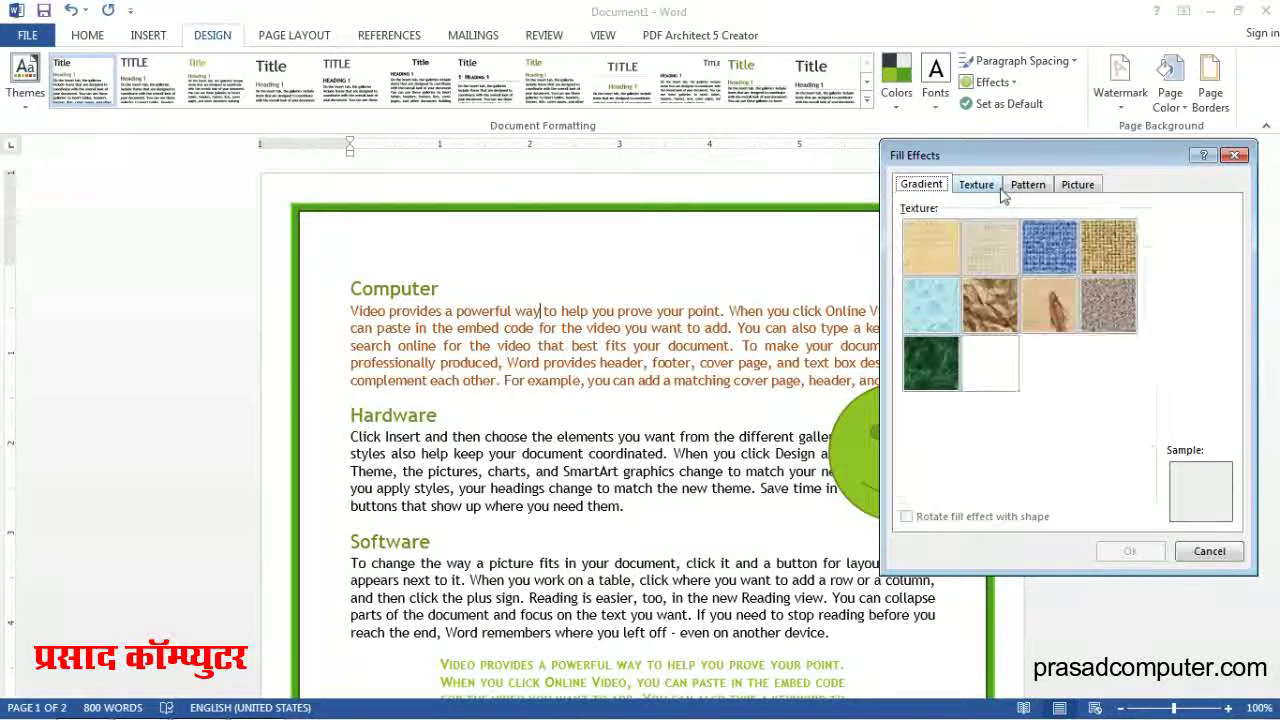
click(1030, 184)
click(1080, 189)
click(1030, 186)
click(978, 186)
click(935, 188)
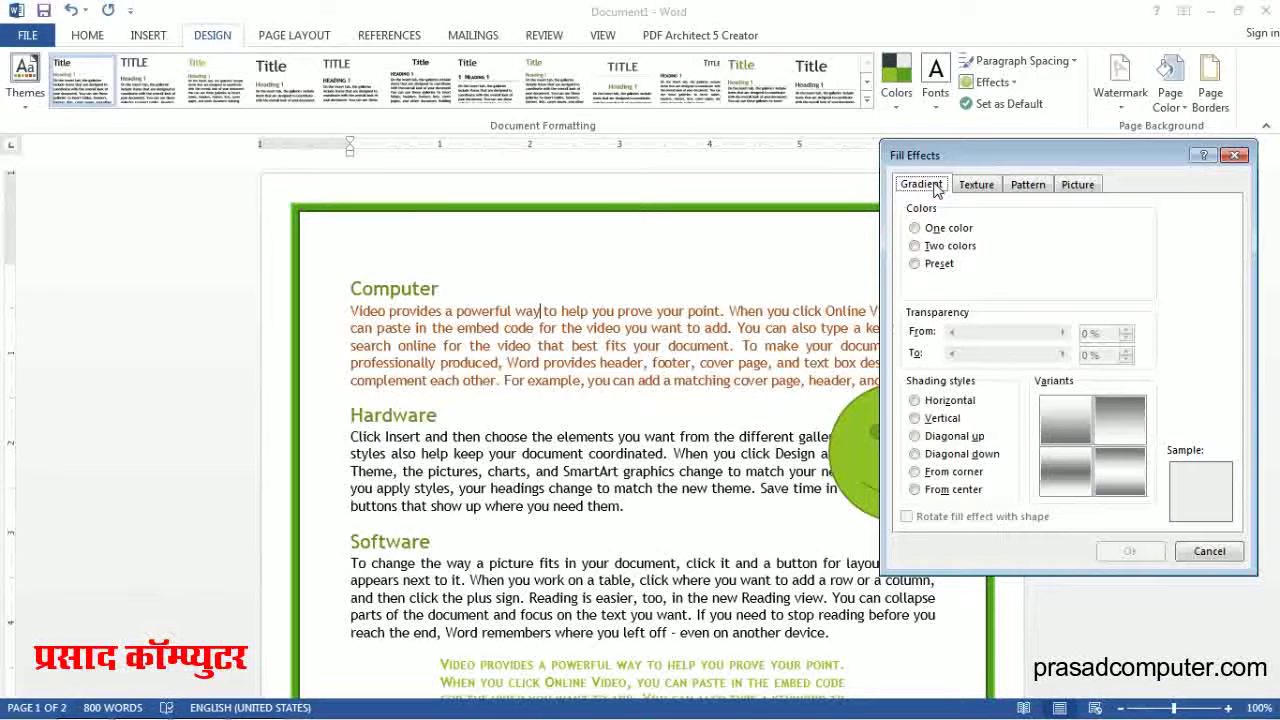
Set a one-colour light green gradient, lightened, shaded diagonal up with the first variant.
click(948, 228)
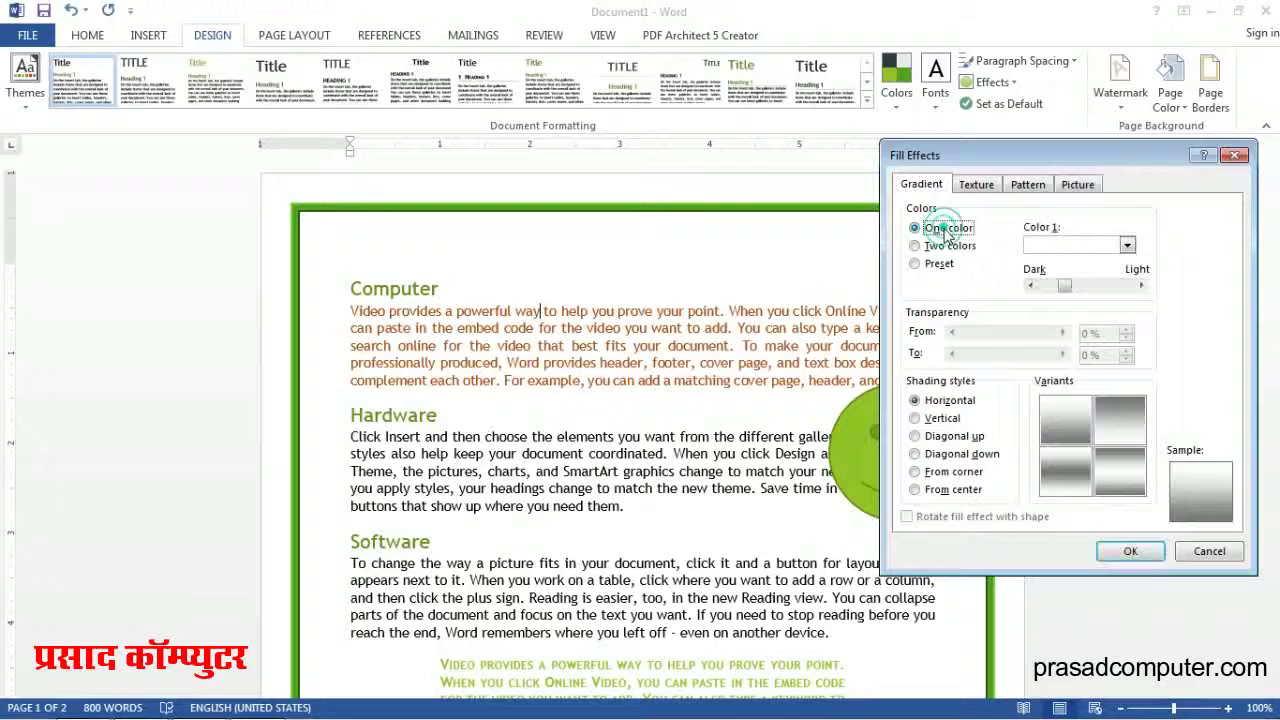
click(1127, 246)
click(1100, 305)
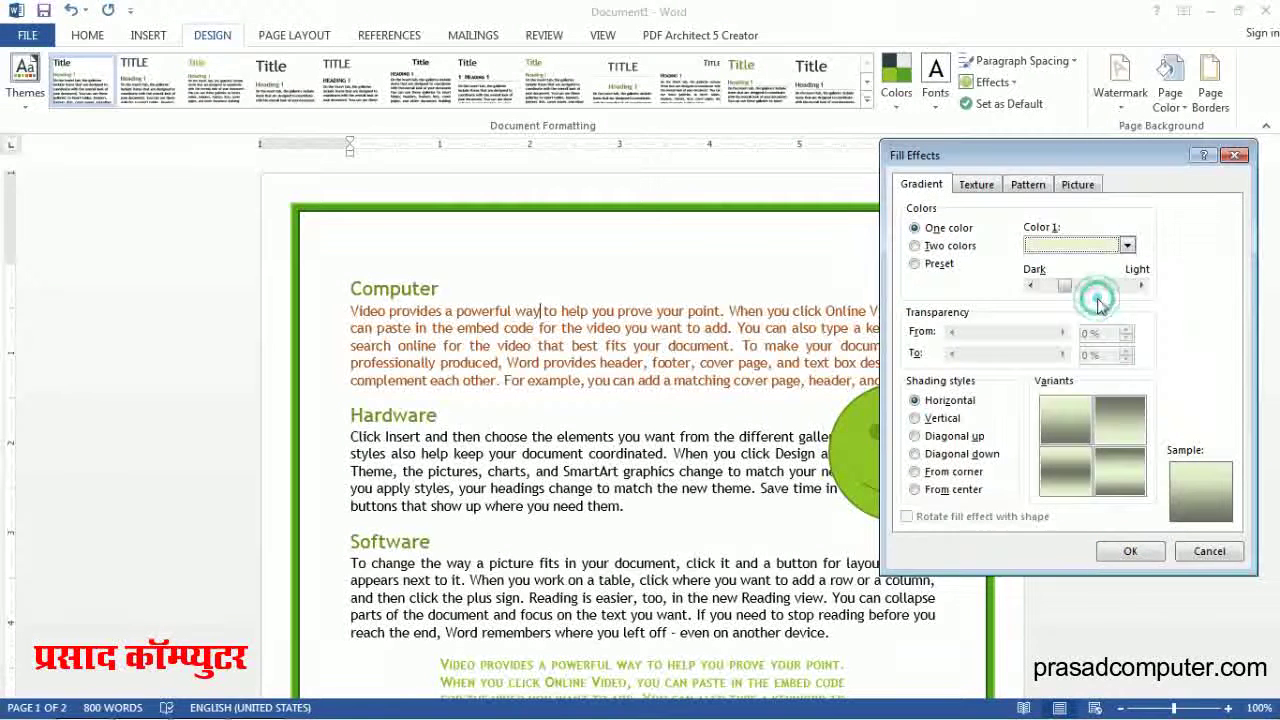
mouse_move(1066, 287)
mouse_down()
mouse_move(1131, 298)
mouse_move(1040, 290)
mouse_move(1126, 287)
mouse_up()
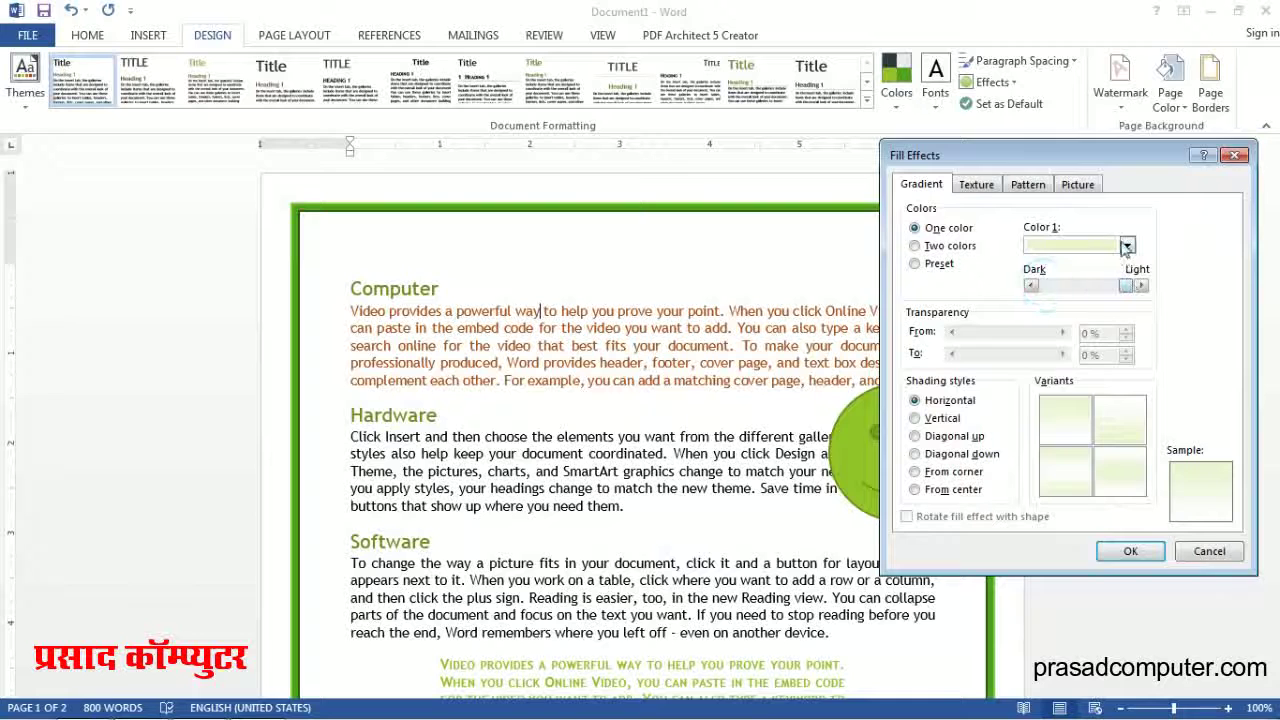
click(1127, 246)
click(1095, 318)
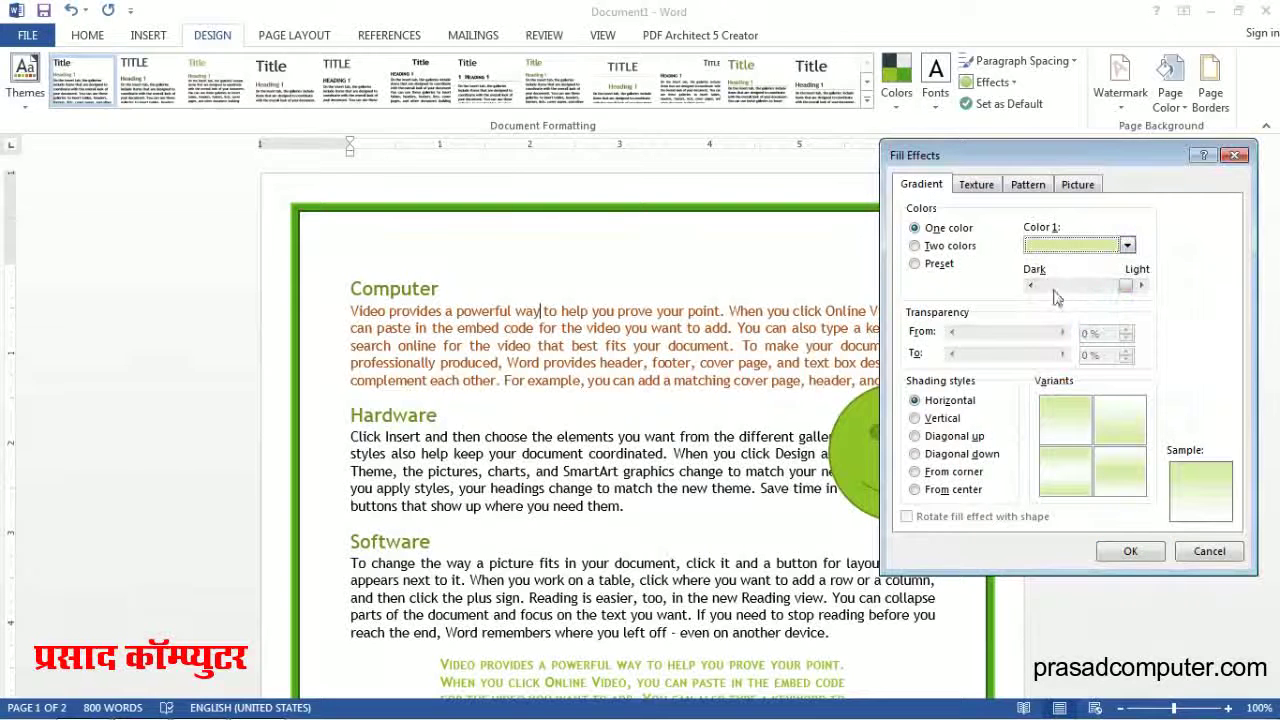
click(1058, 288)
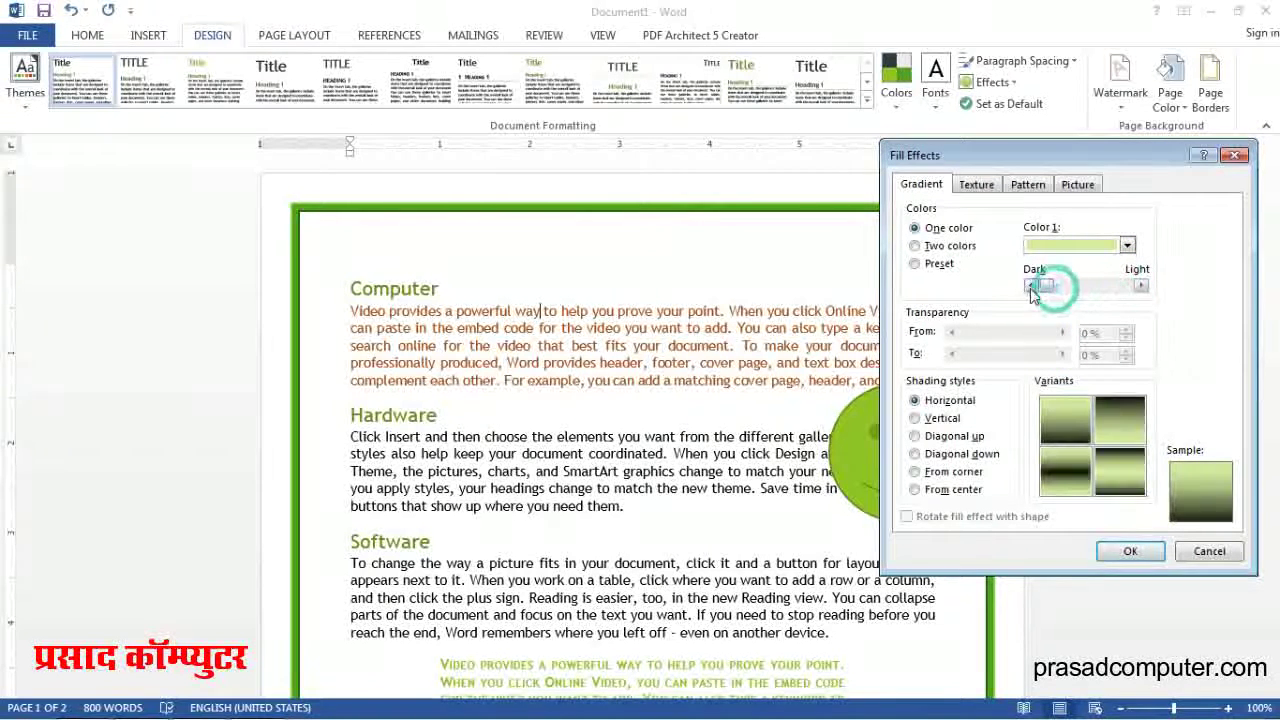
drag(1056, 288, 1113, 298)
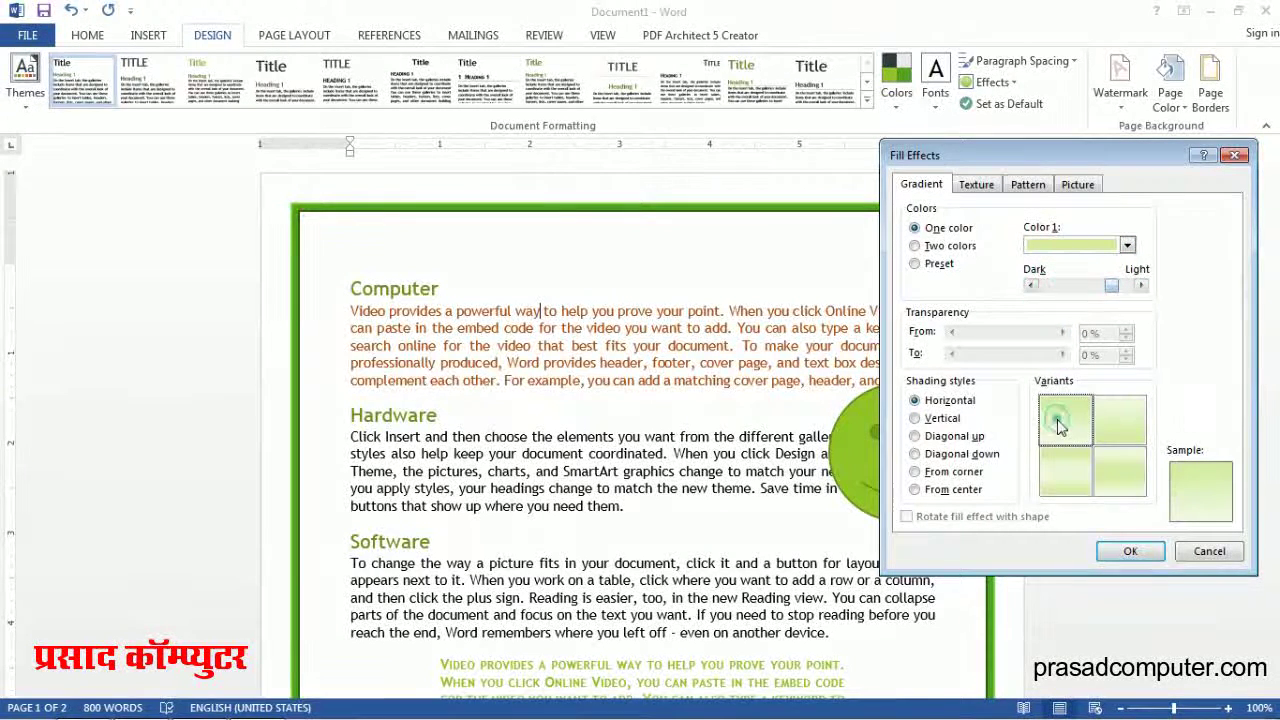
click(935, 419)
click(935, 436)
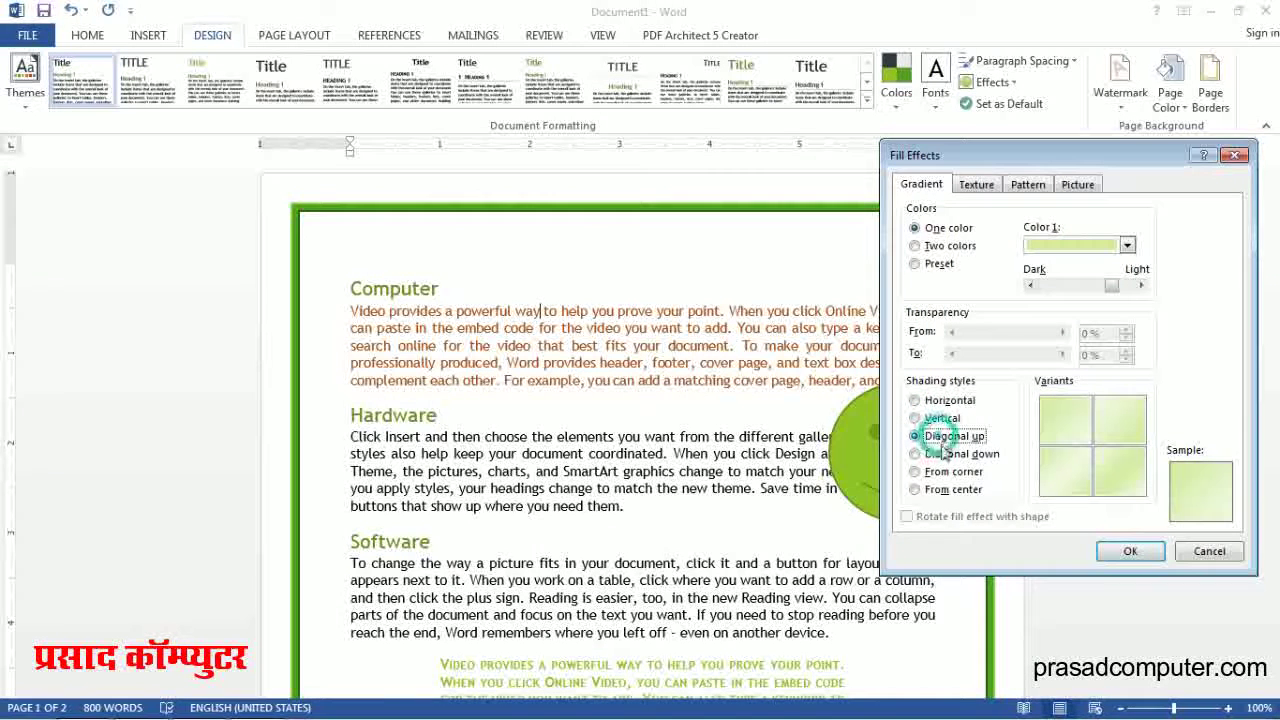
click(1056, 430)
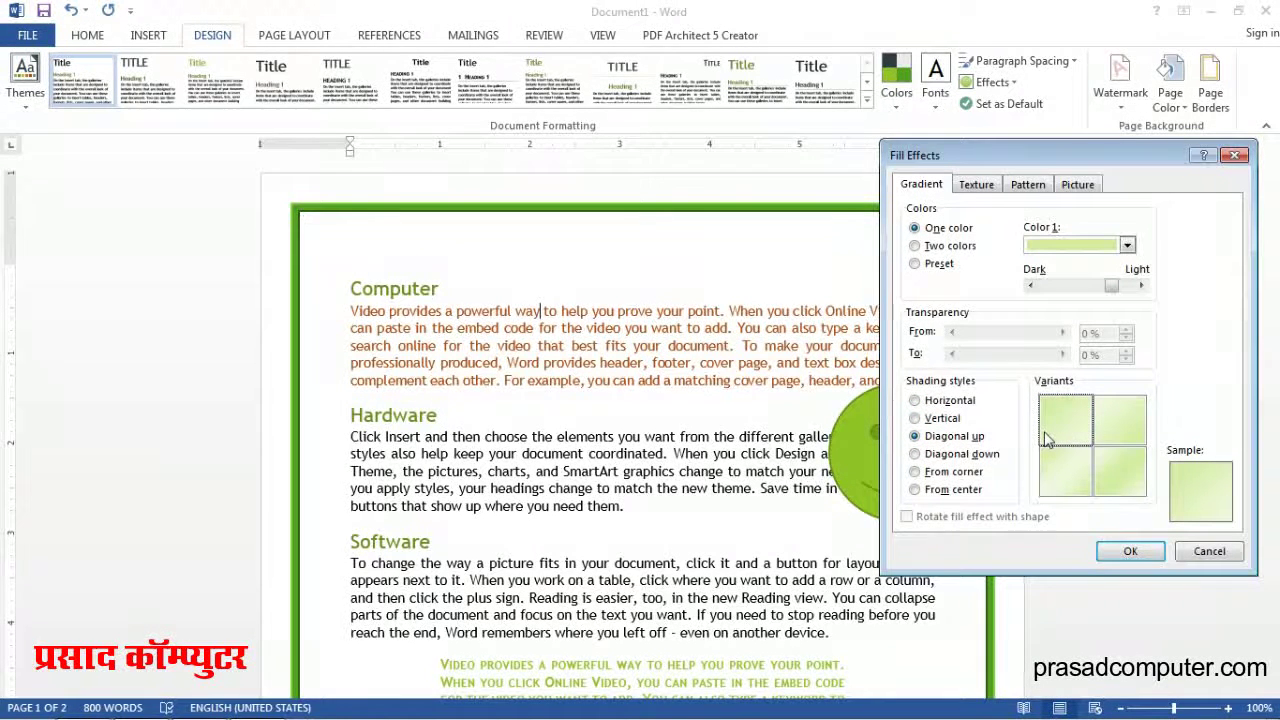
Switch to a two-colour gradient with yellow as the second colour and apply it.
click(958, 247)
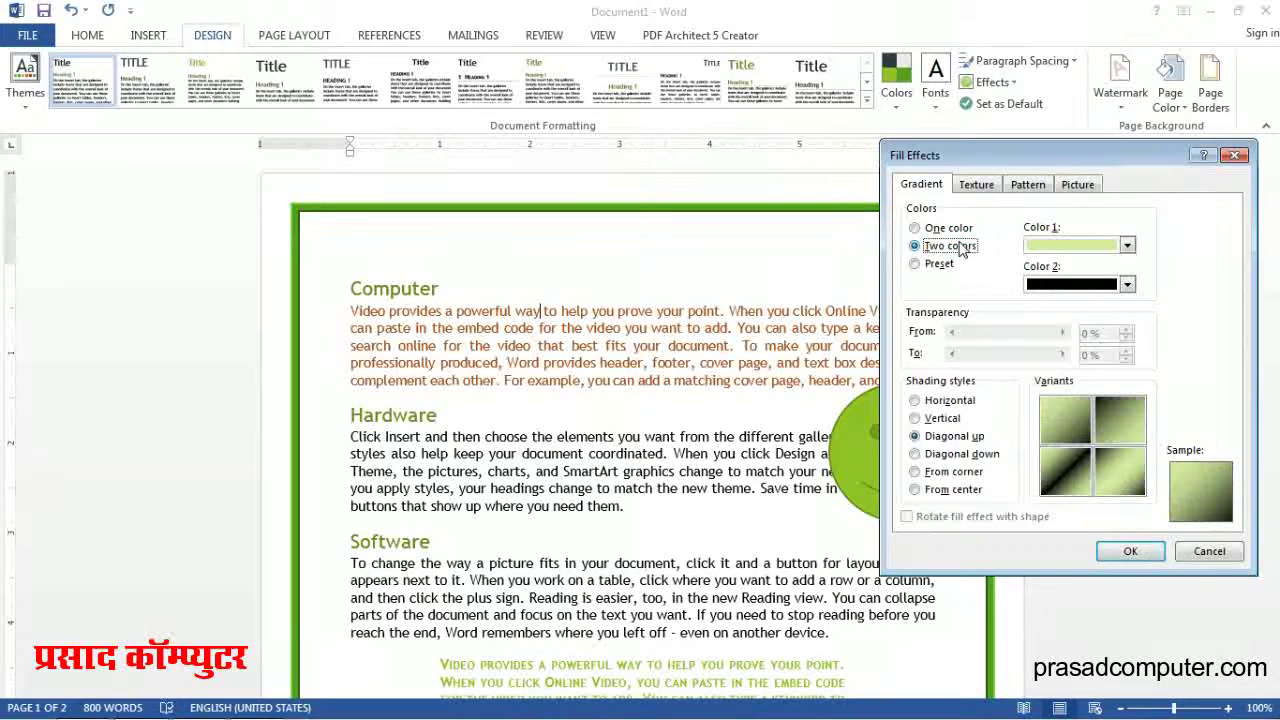
click(1127, 284)
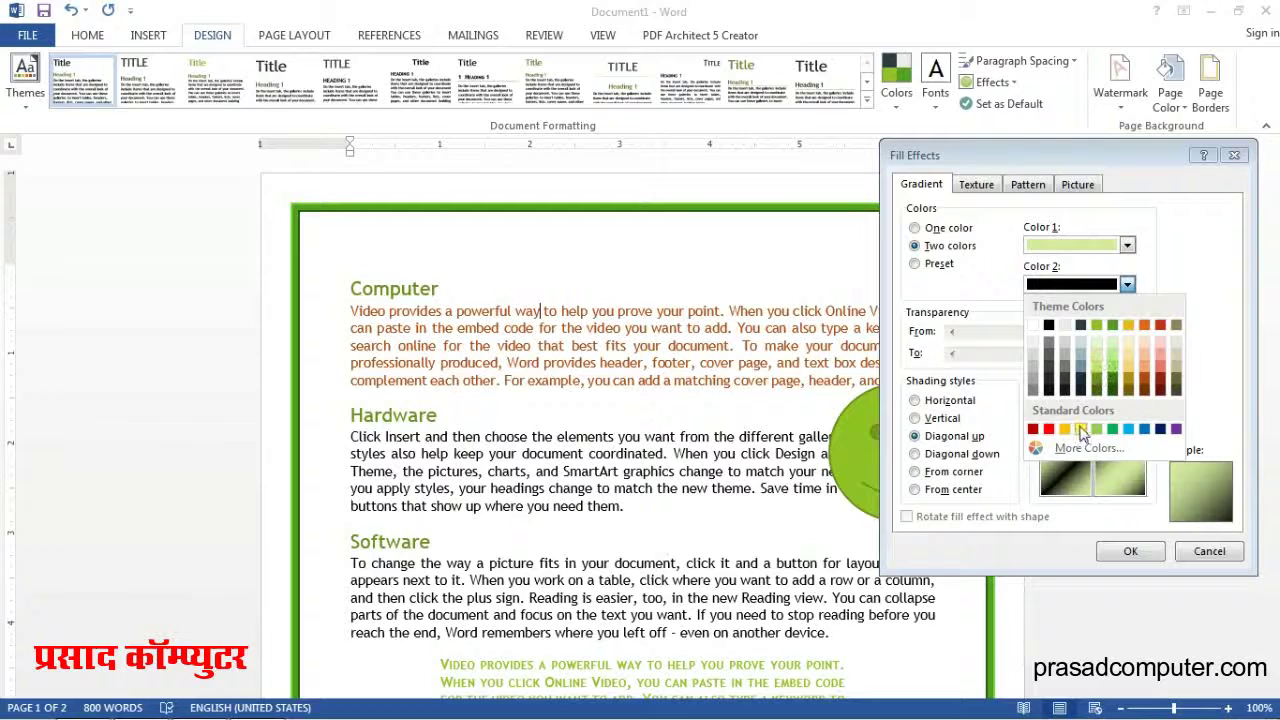
click(1081, 429)
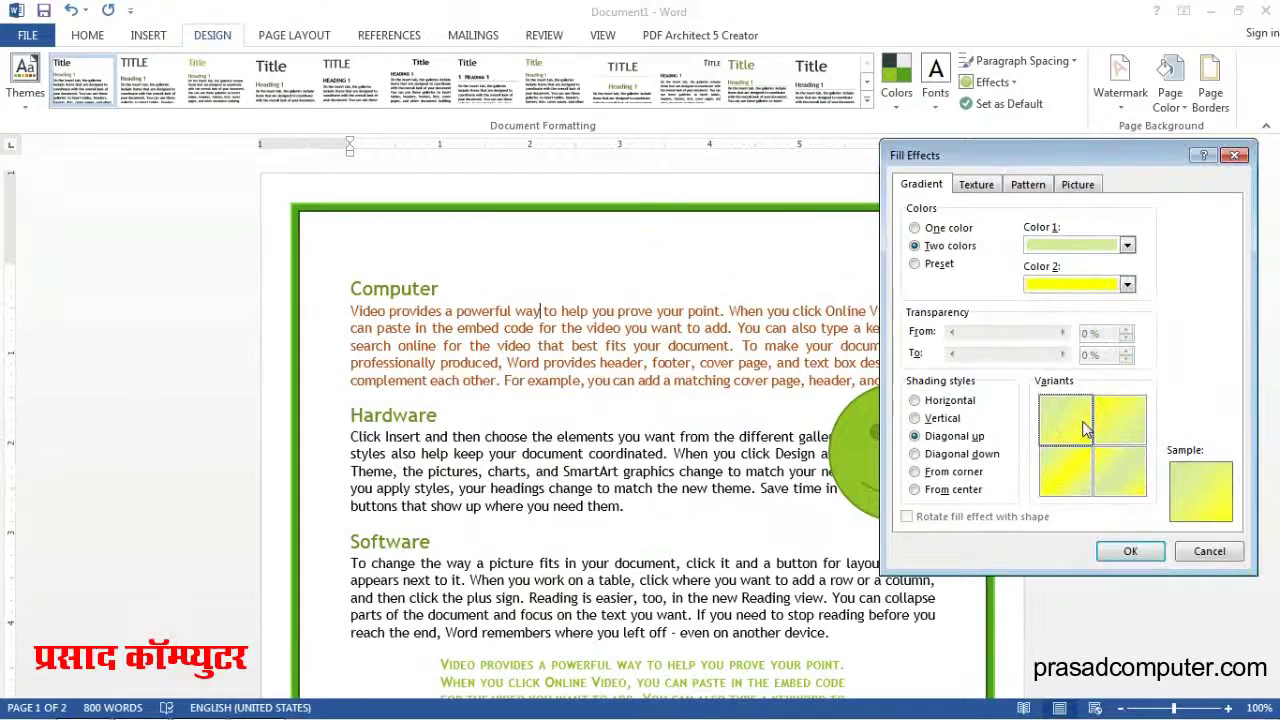
click(1131, 552)
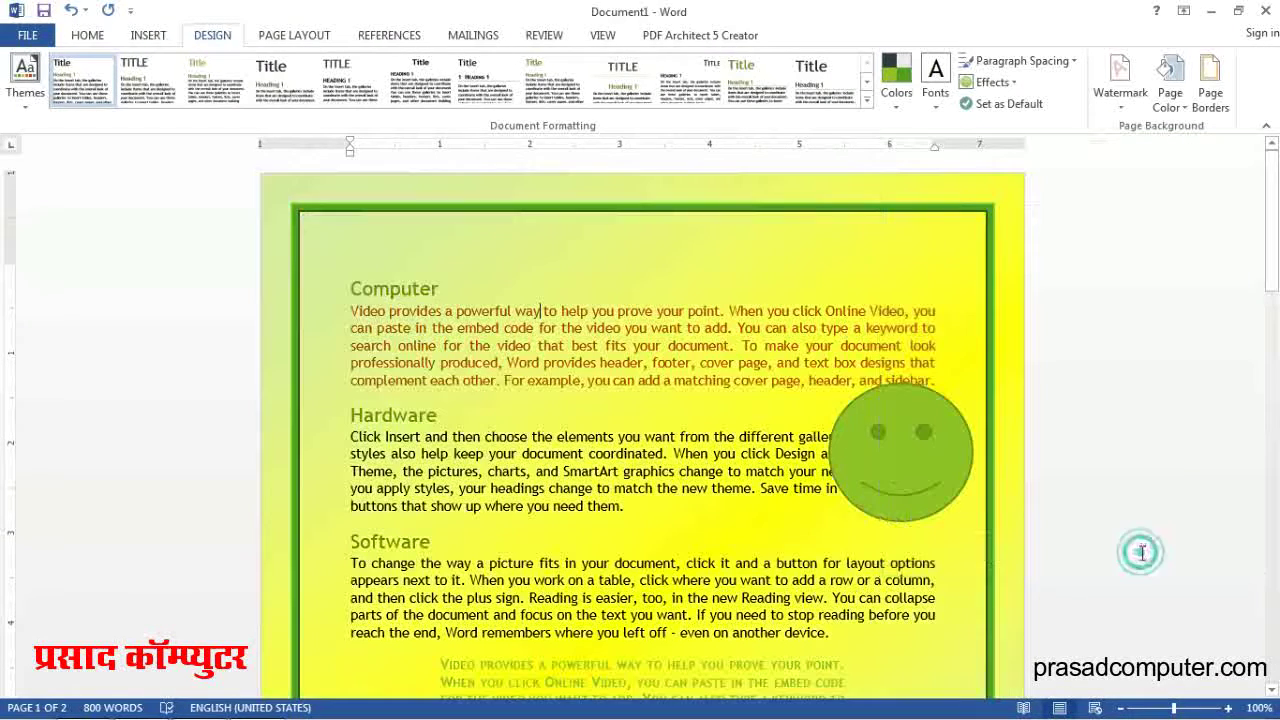
scroll(575, 445, down, 3)
scroll(575, 442, down, 6)
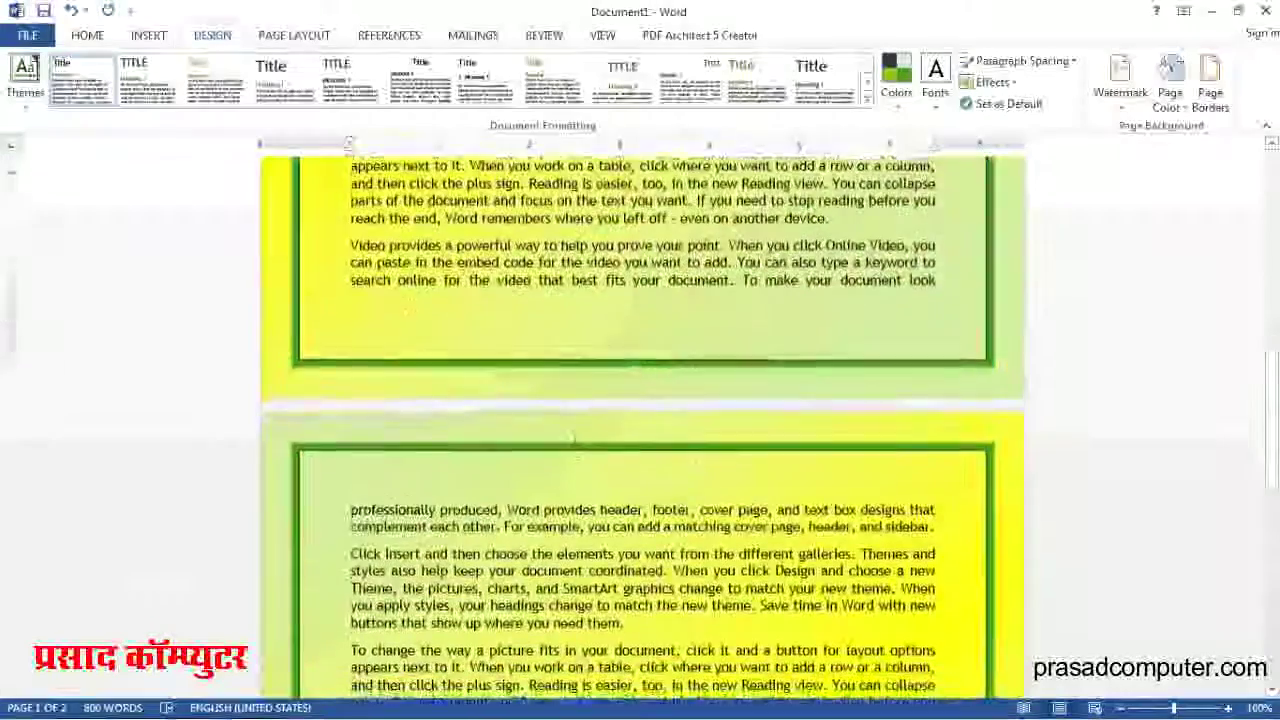
scroll(576, 430, up, 5)
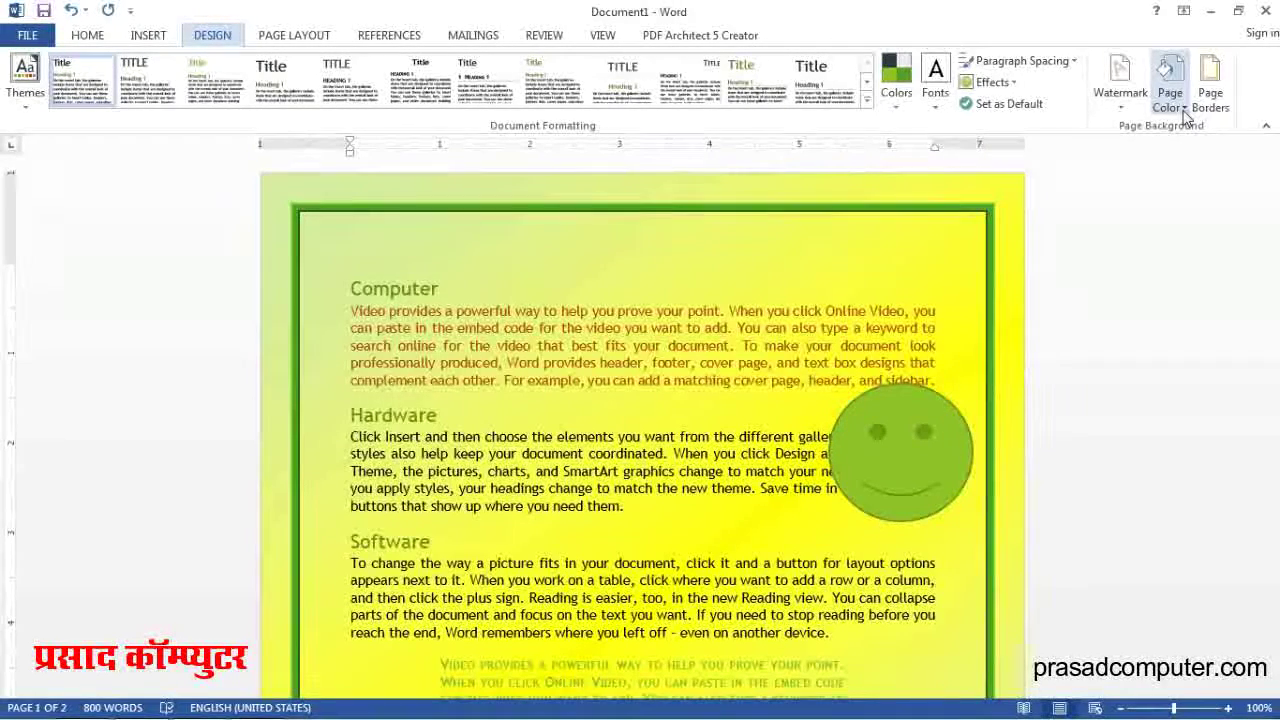
In the page Fill Effects, try a blue-grey pattern background colour.
click(1184, 110)
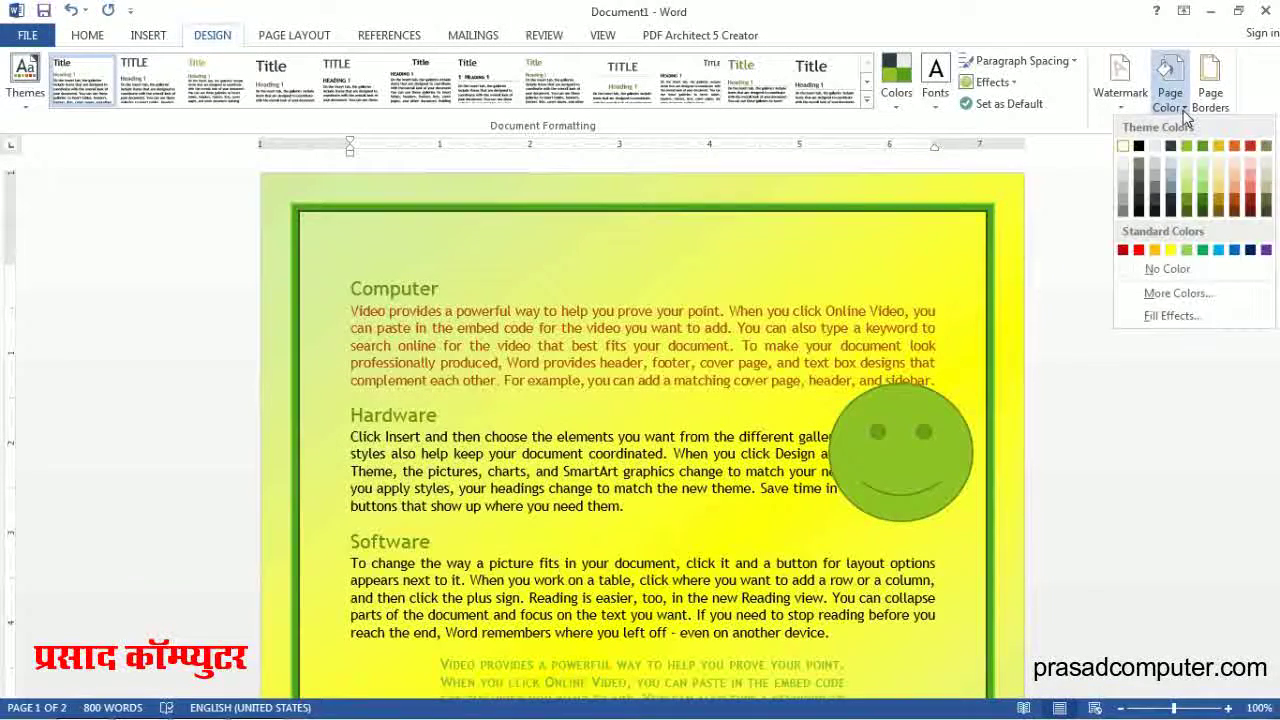
click(1172, 315)
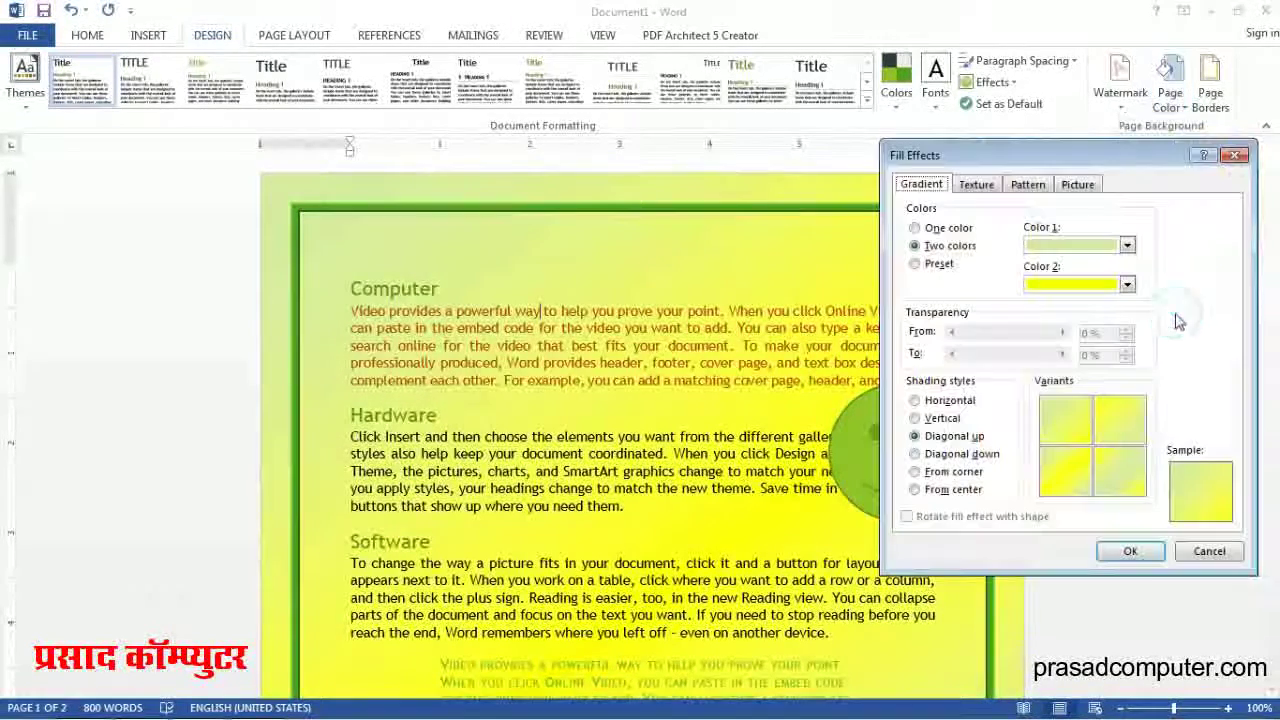
click(965, 186)
click(1003, 186)
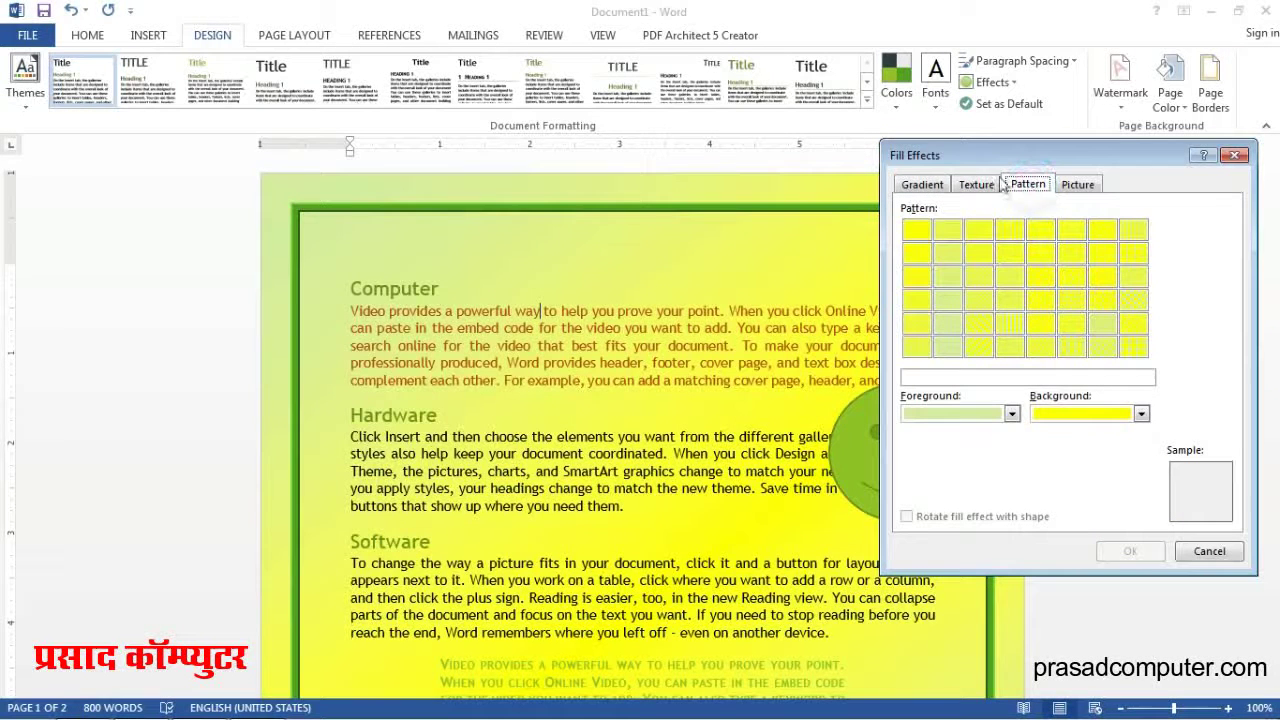
click(1047, 416)
click(1091, 488)
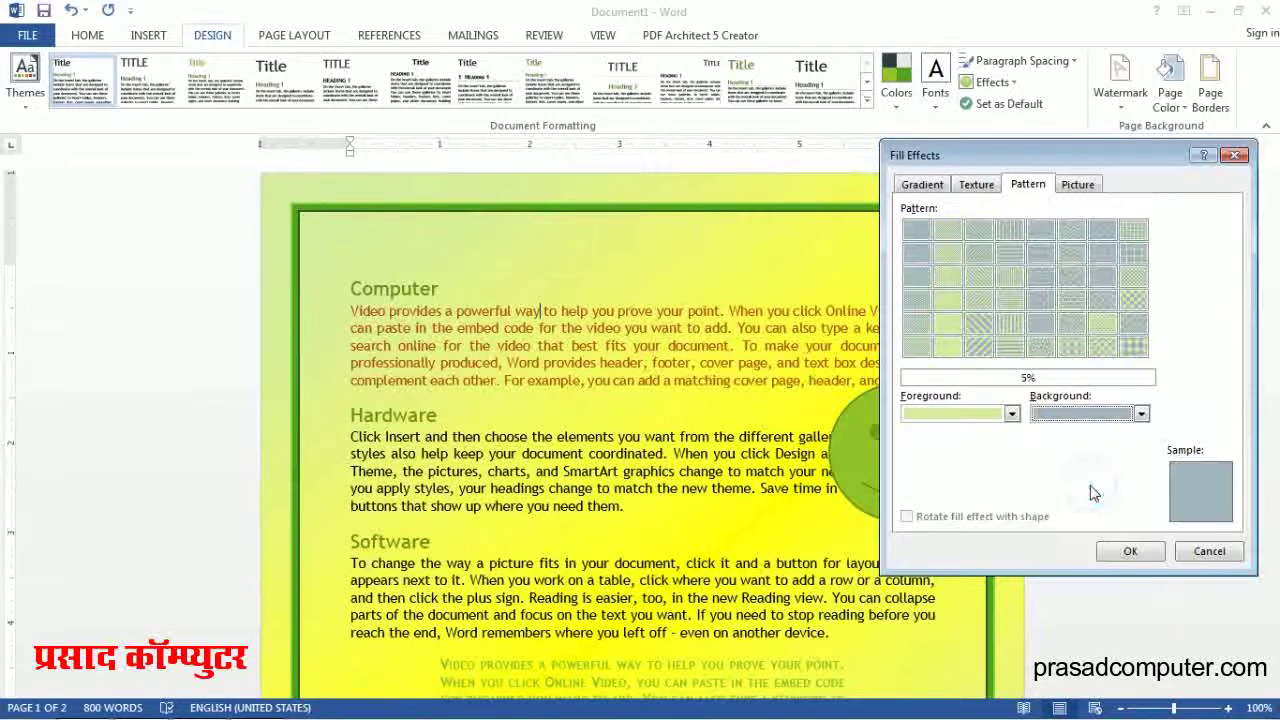
Pick the Blue tissue paper texture and confirm it with OK.
click(995, 188)
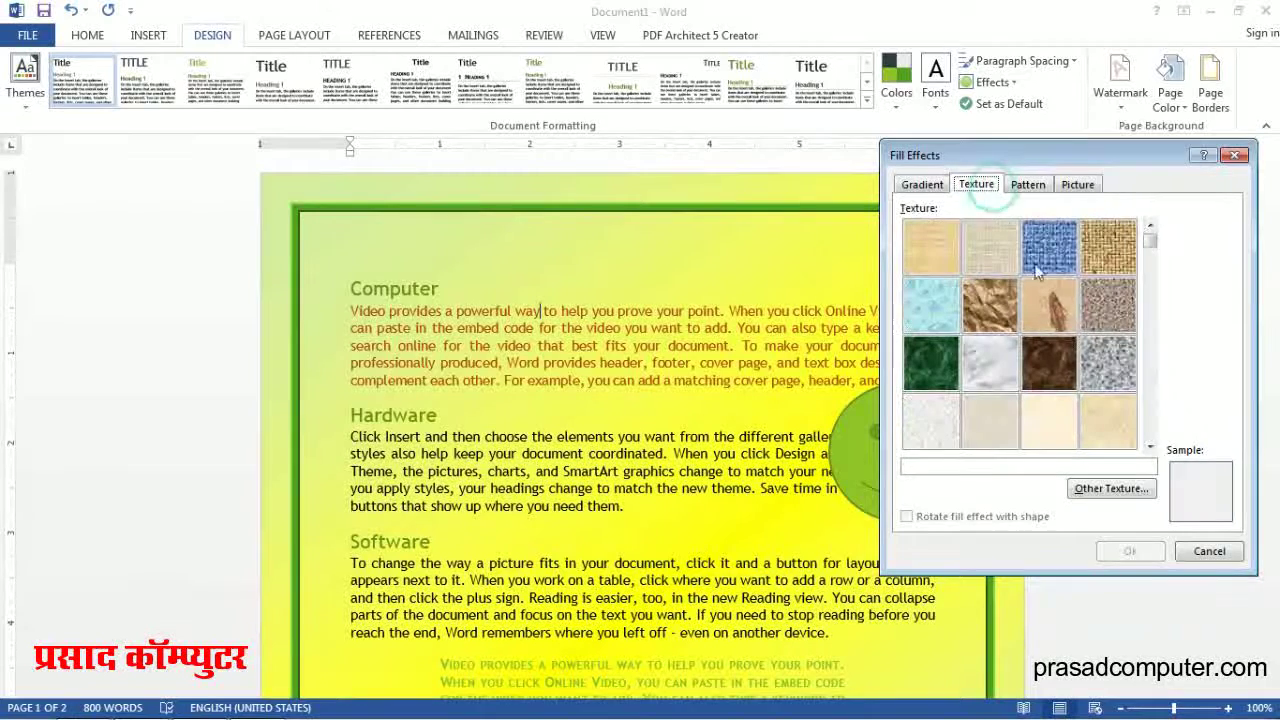
click(1151, 446)
click(1151, 446)
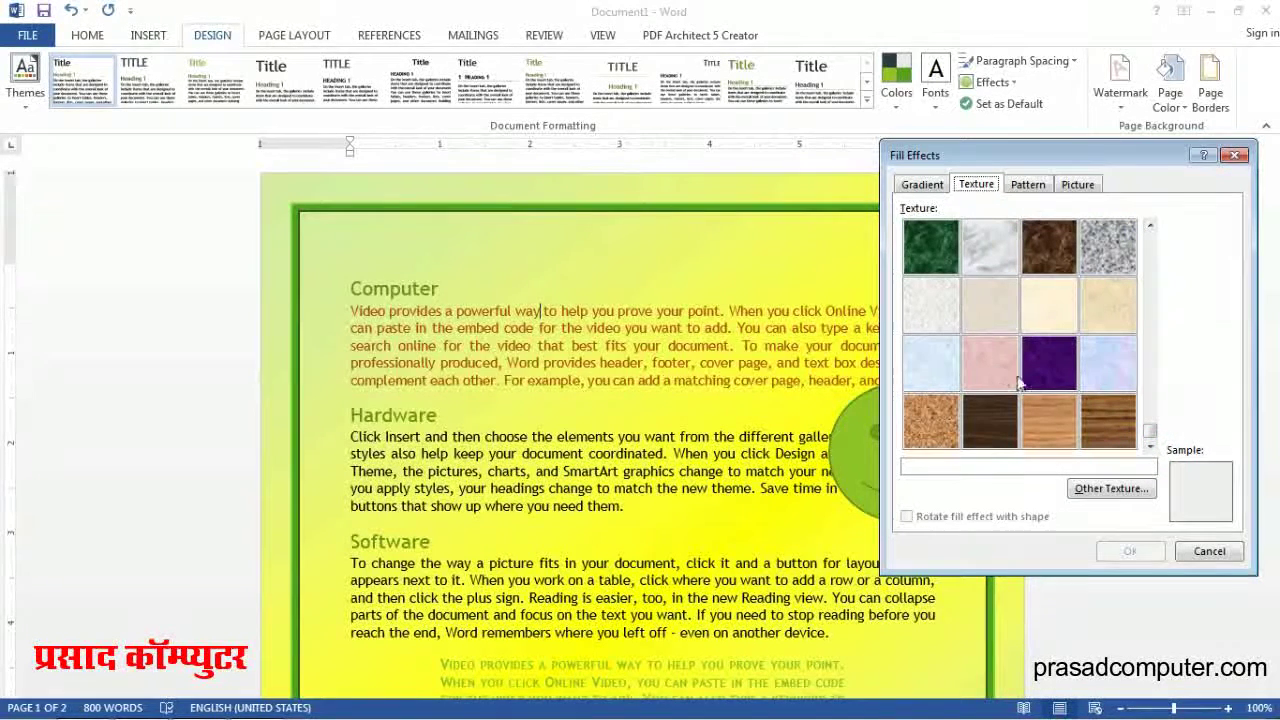
click(948, 372)
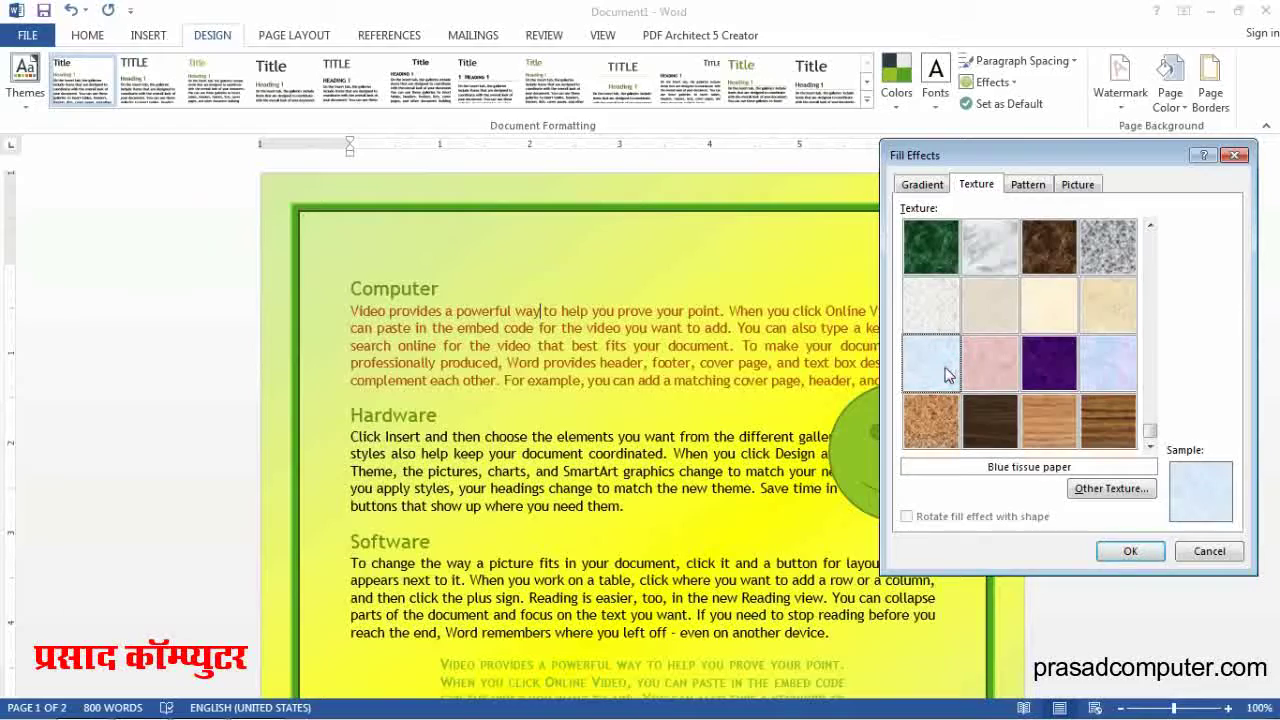
click(1118, 552)
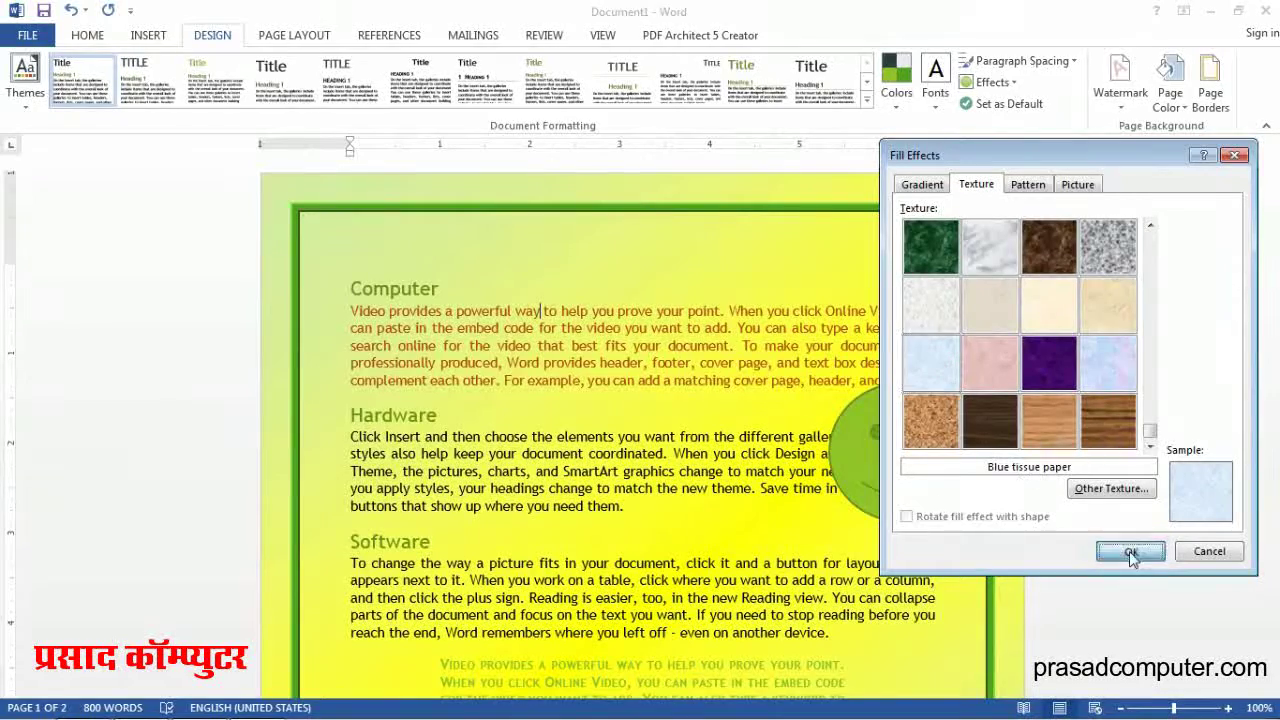
scroll(675, 467, down, 3)
scroll(675, 467, down, 3)
scroll(675, 467, down, 3)
scroll(675, 467, down, 4)
scroll(675, 467, up, 5)
scroll(620, 500, up, 6)
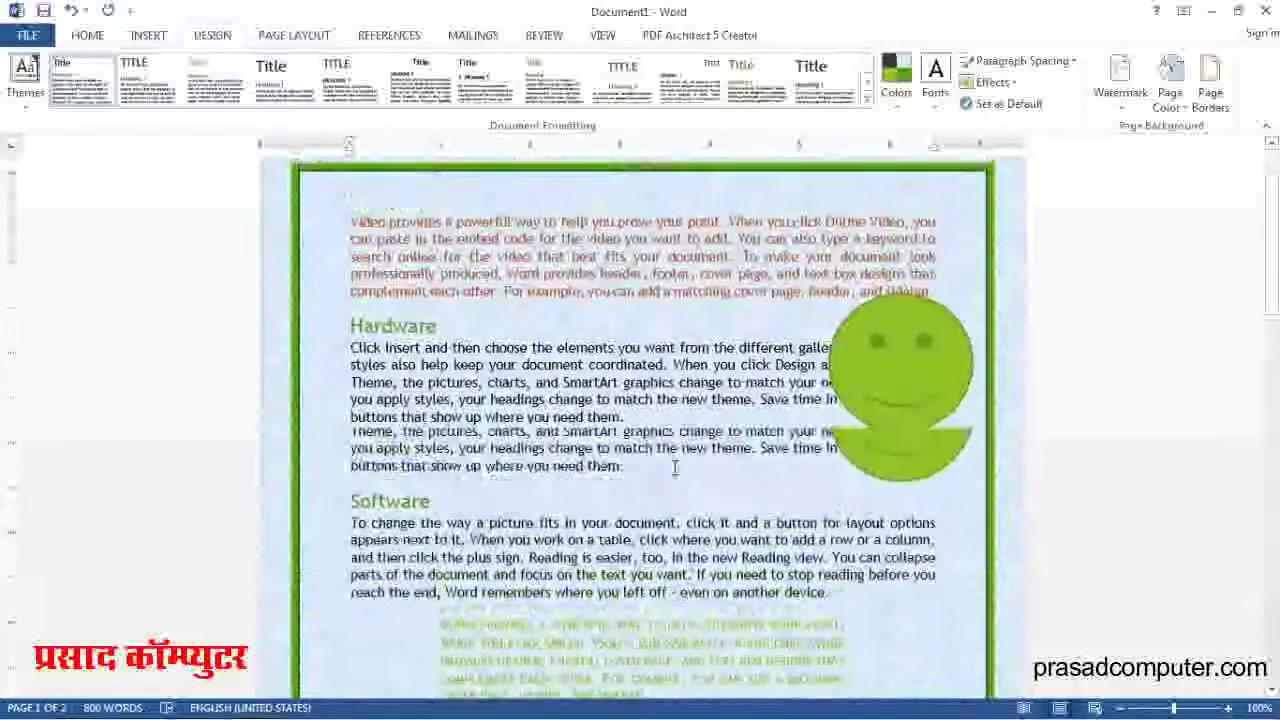
scroll(548, 548, up, 1)
scroll(548, 548, down, 4)
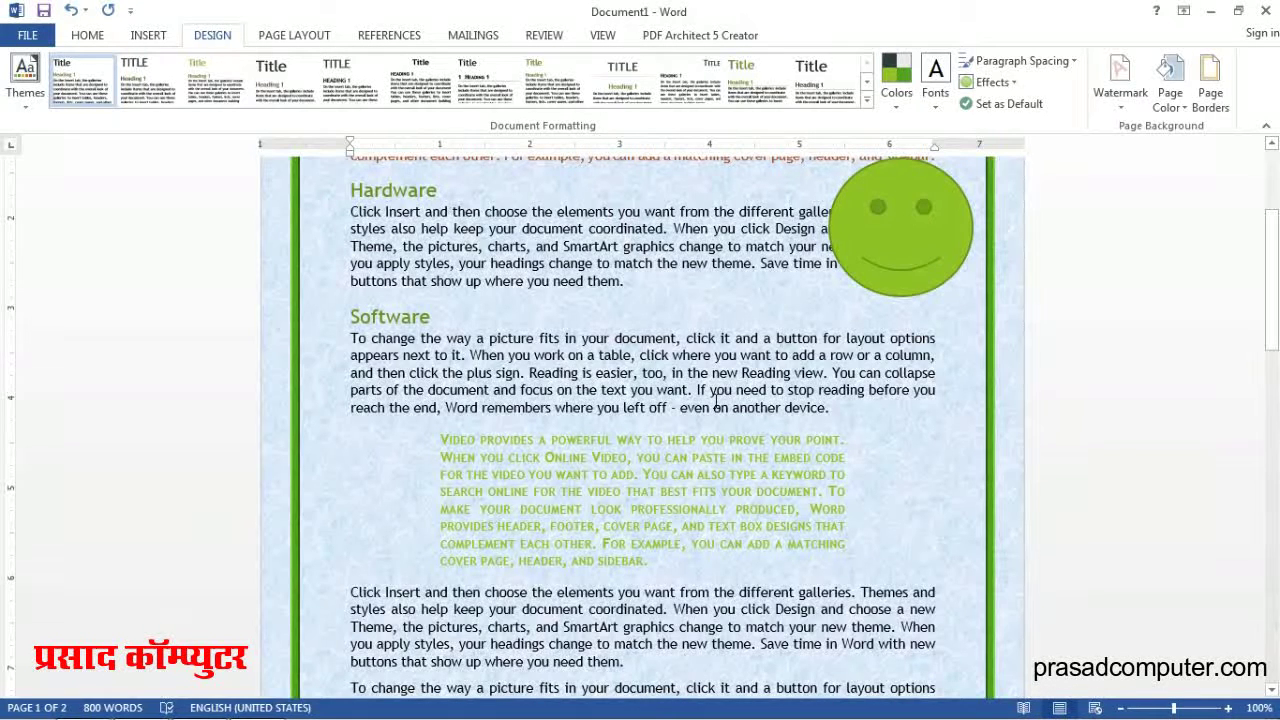
click(1117, 100)
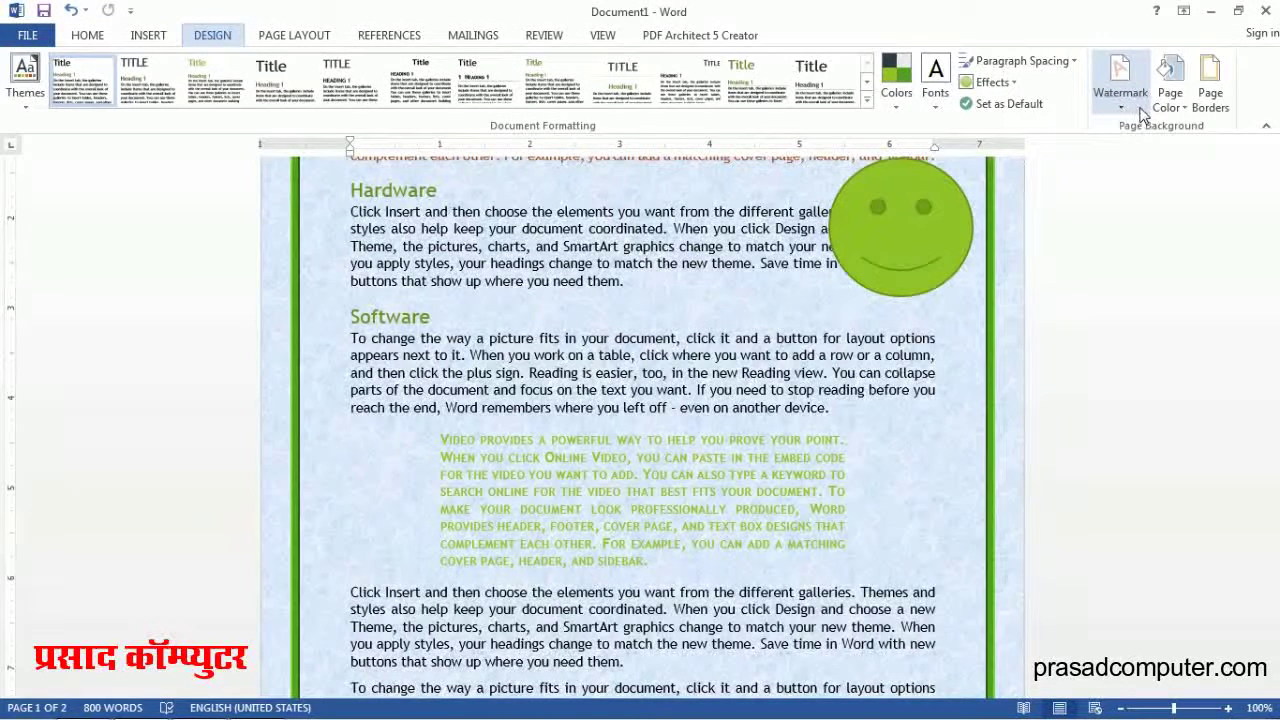
Choose Custom Watermark from the Watermark gallery to reach the Printed Watermark dialog.
click(1143, 115)
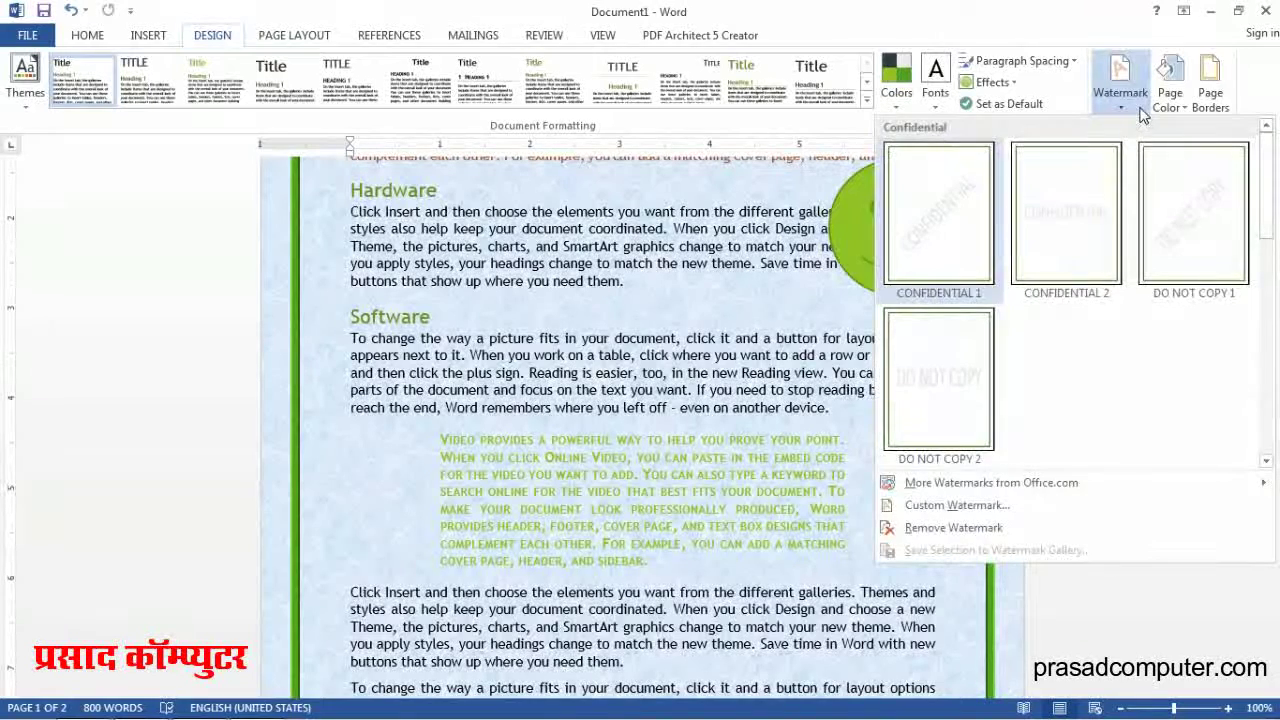
click(950, 508)
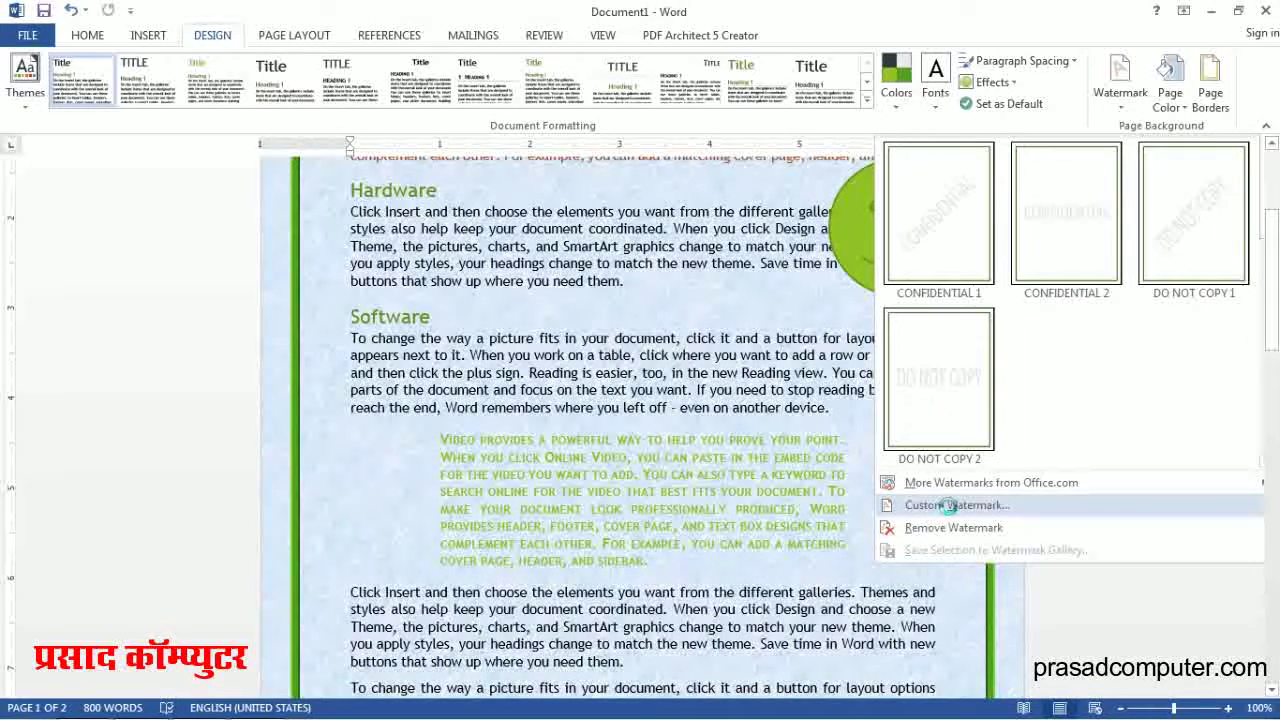
click(947, 507)
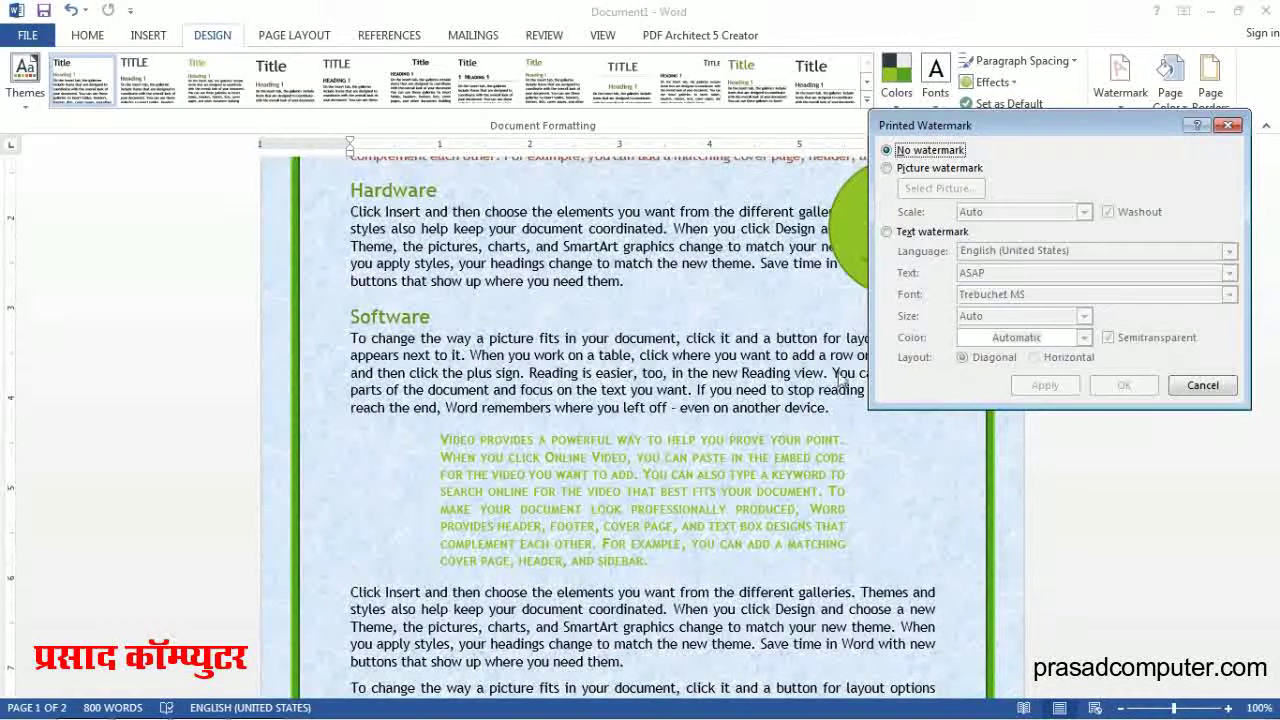
Replace the ASAP text watermark with COMPUTER, apply it, and uncheck Semitransparent.
click(900, 232)
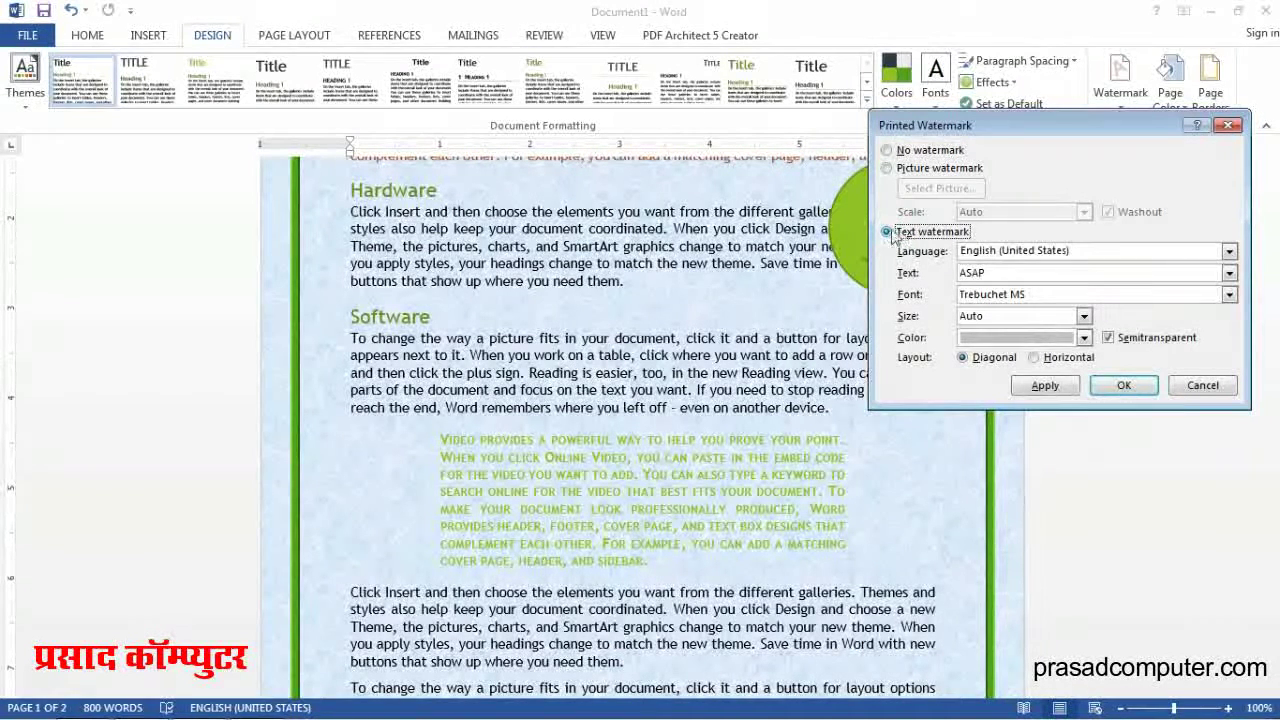
click(995, 275)
key(BackSpace)
key(BackSpace)
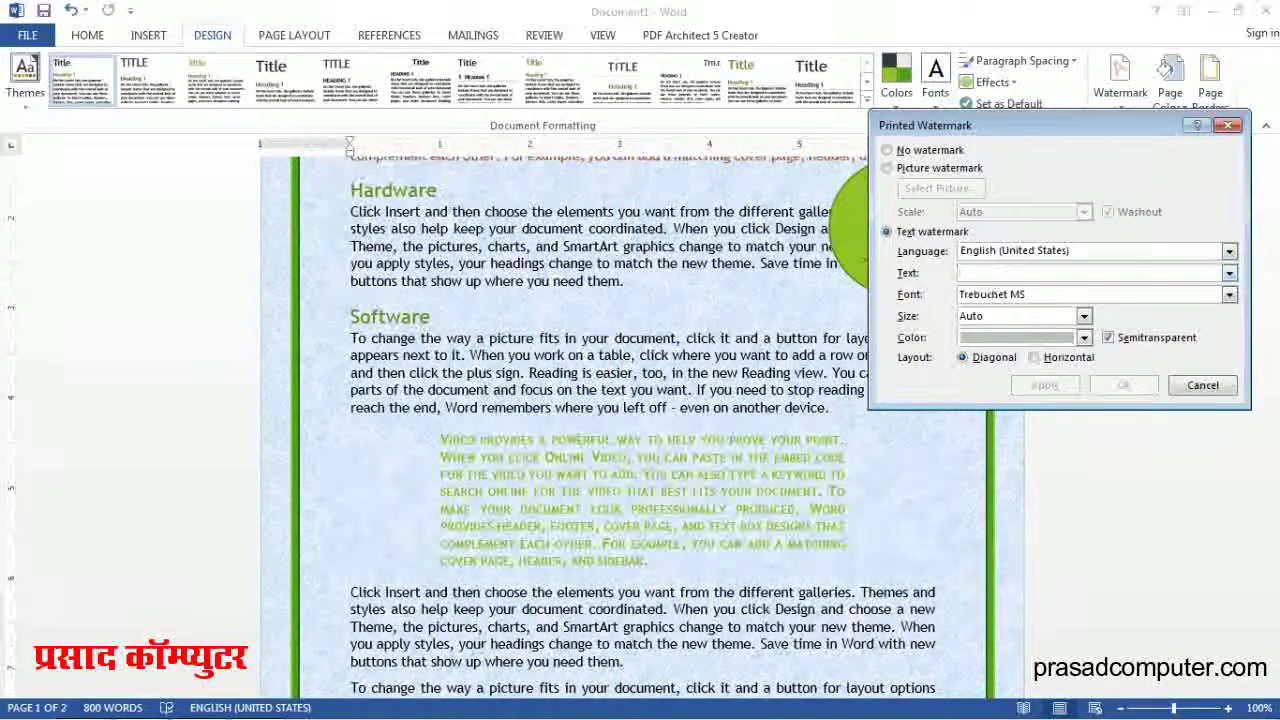
text(CO)
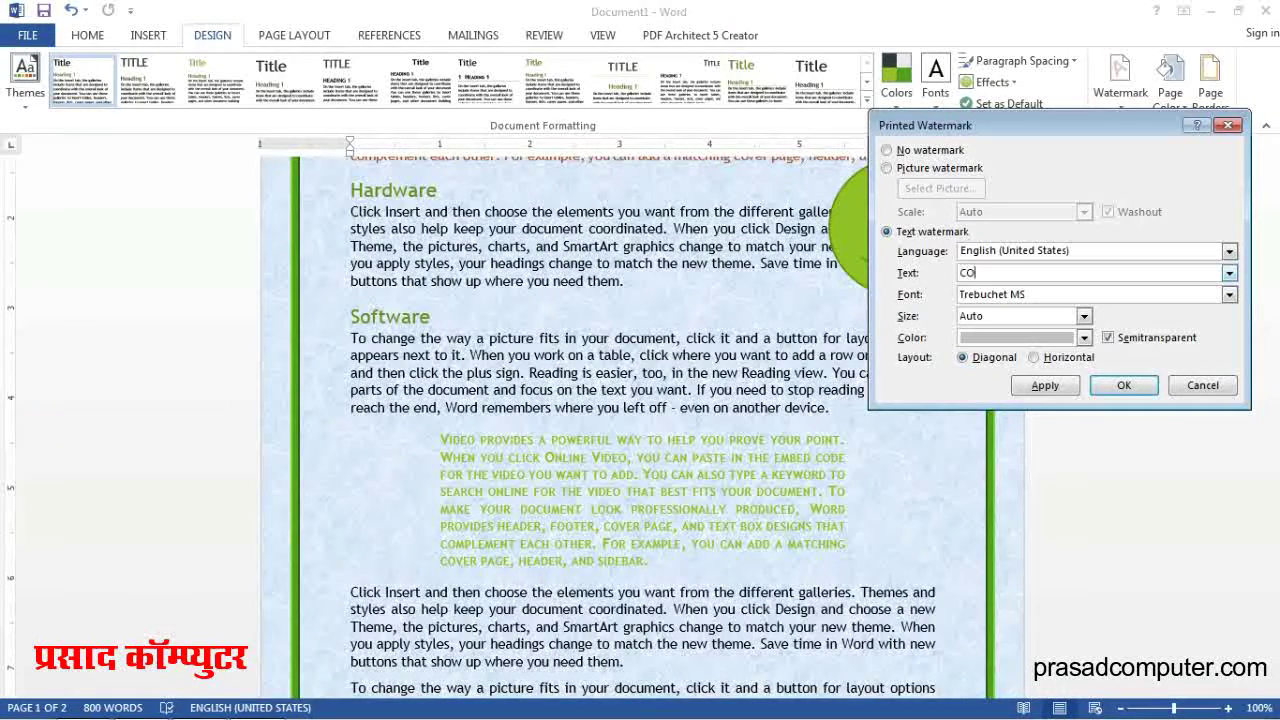
text(MPUTER)
click(1047, 387)
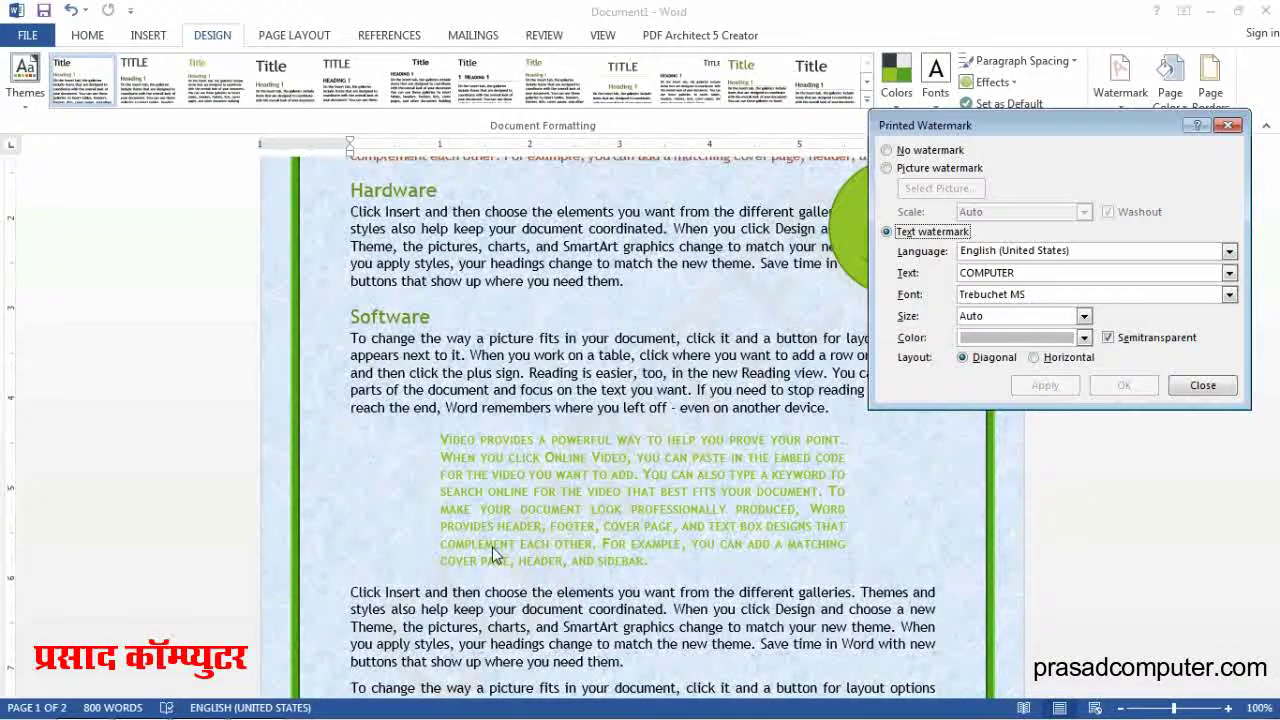
click(1107, 337)
Apply the opaque watermark, recolour it green then lighter green, and close the dialog.
click(1041, 387)
click(1084, 339)
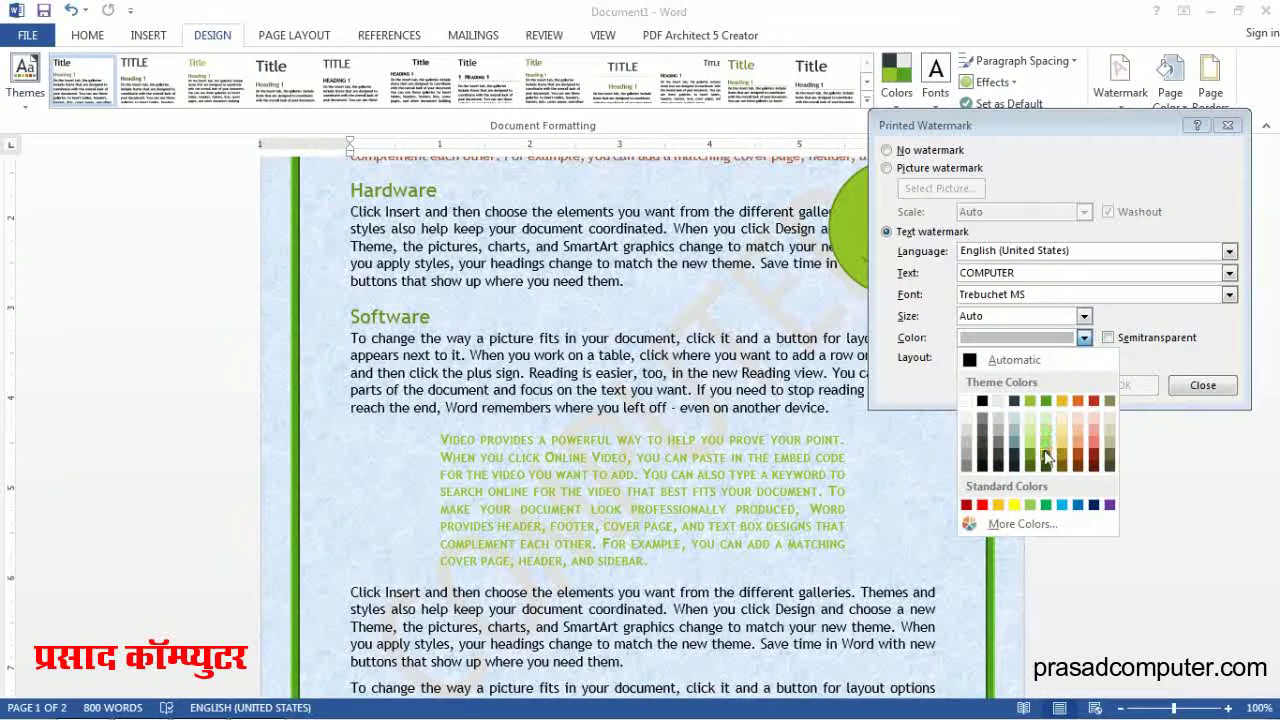
click(1044, 450)
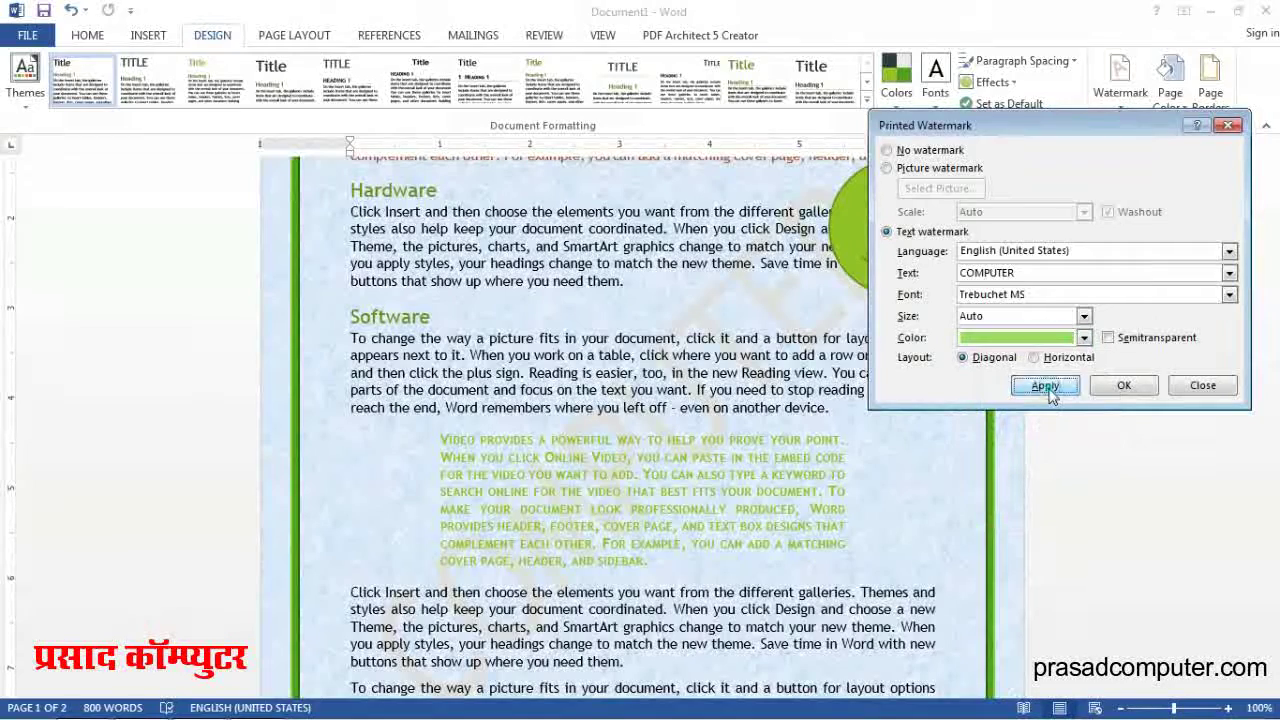
click(1045, 386)
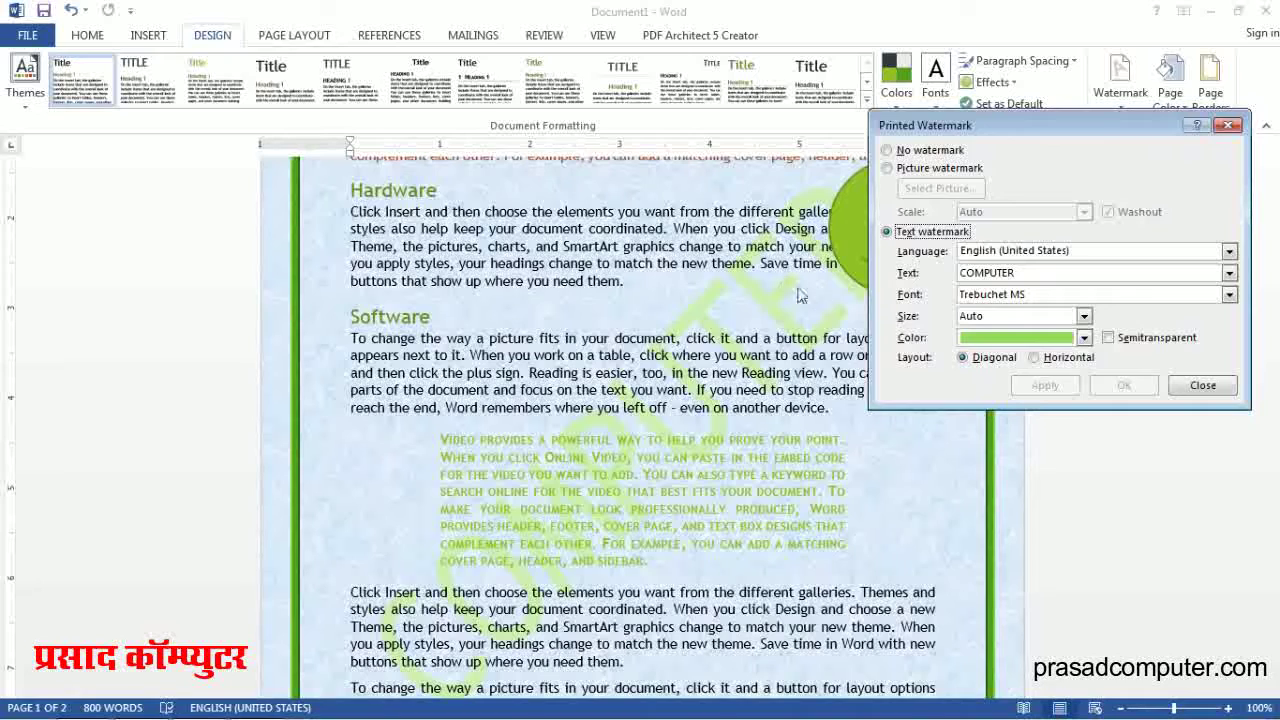
click(1085, 339)
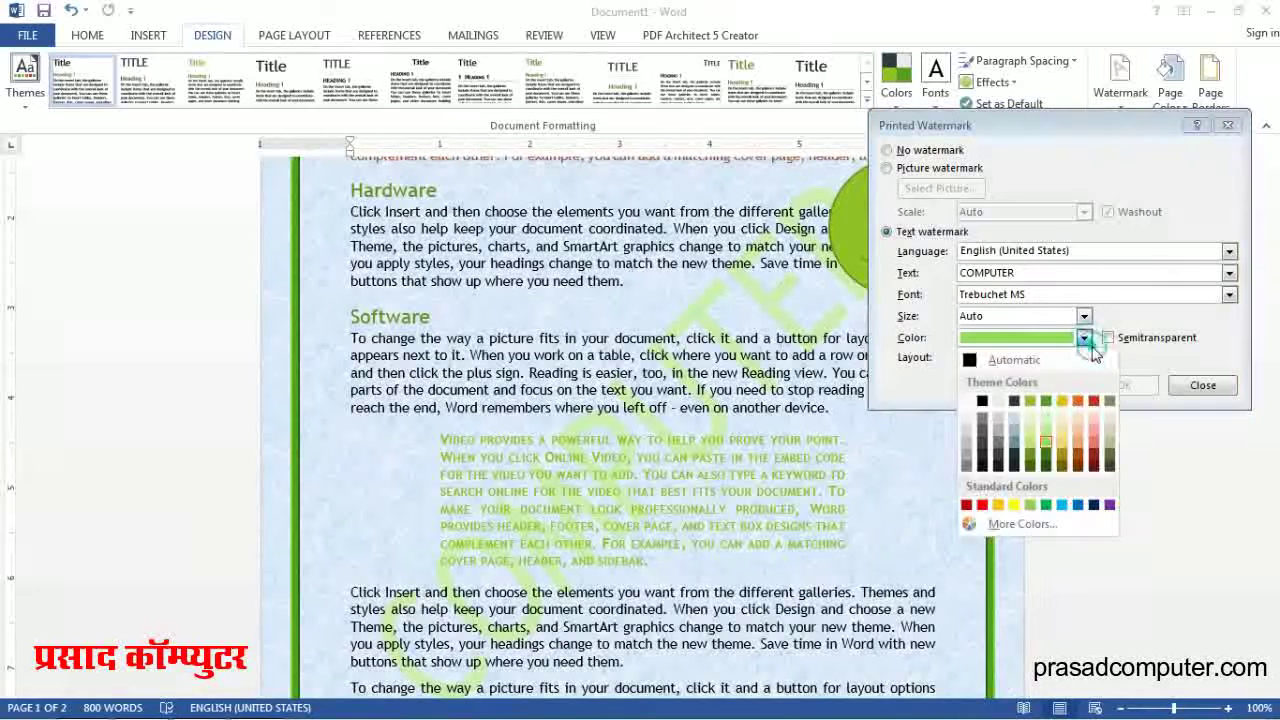
click(1047, 441)
click(1045, 386)
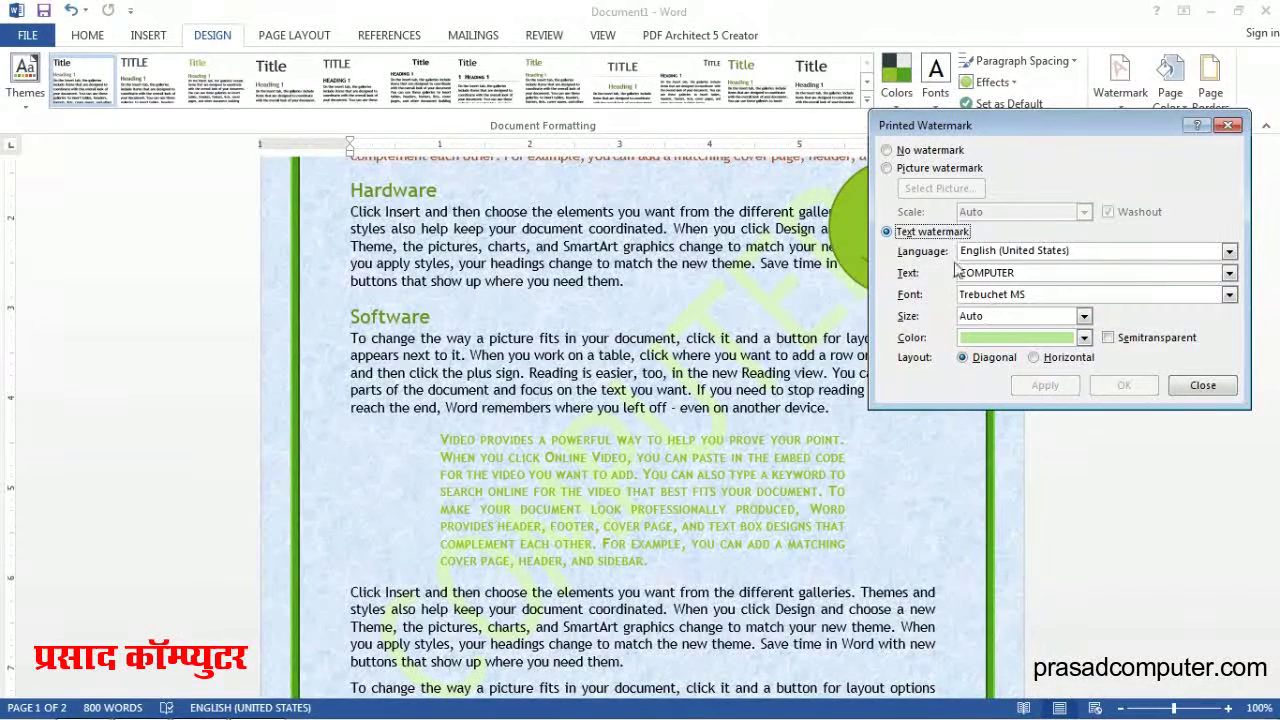
click(1203, 385)
scroll(652, 380, up, 5)
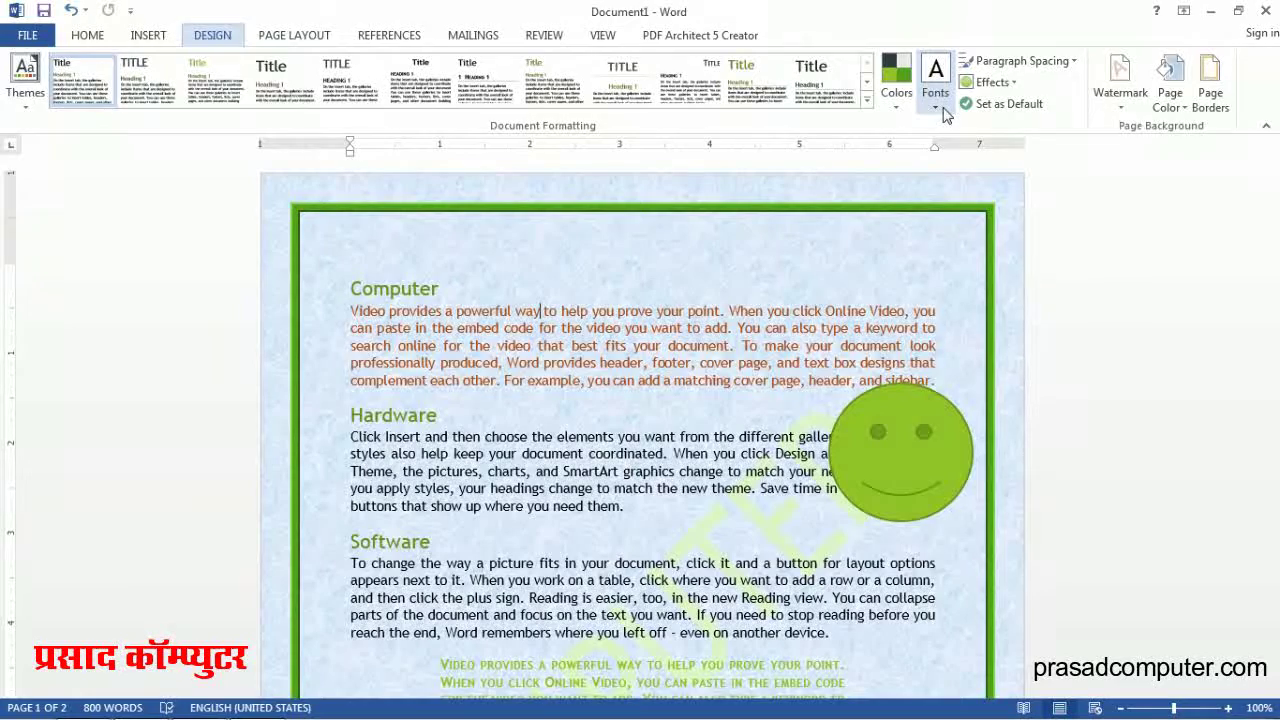
Choose Tw Cen MT-Rockwell from the Design tab's theme Fonts list.
click(945, 114)
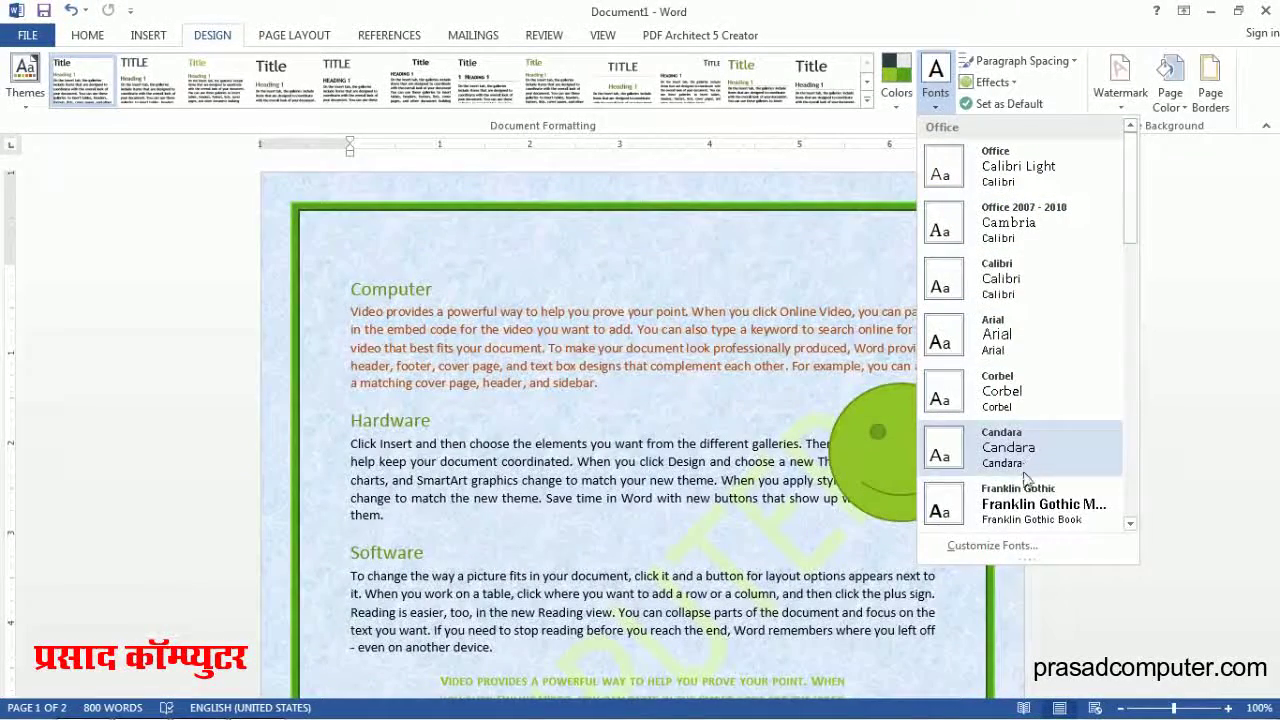
scroll(1025, 483, down, 3)
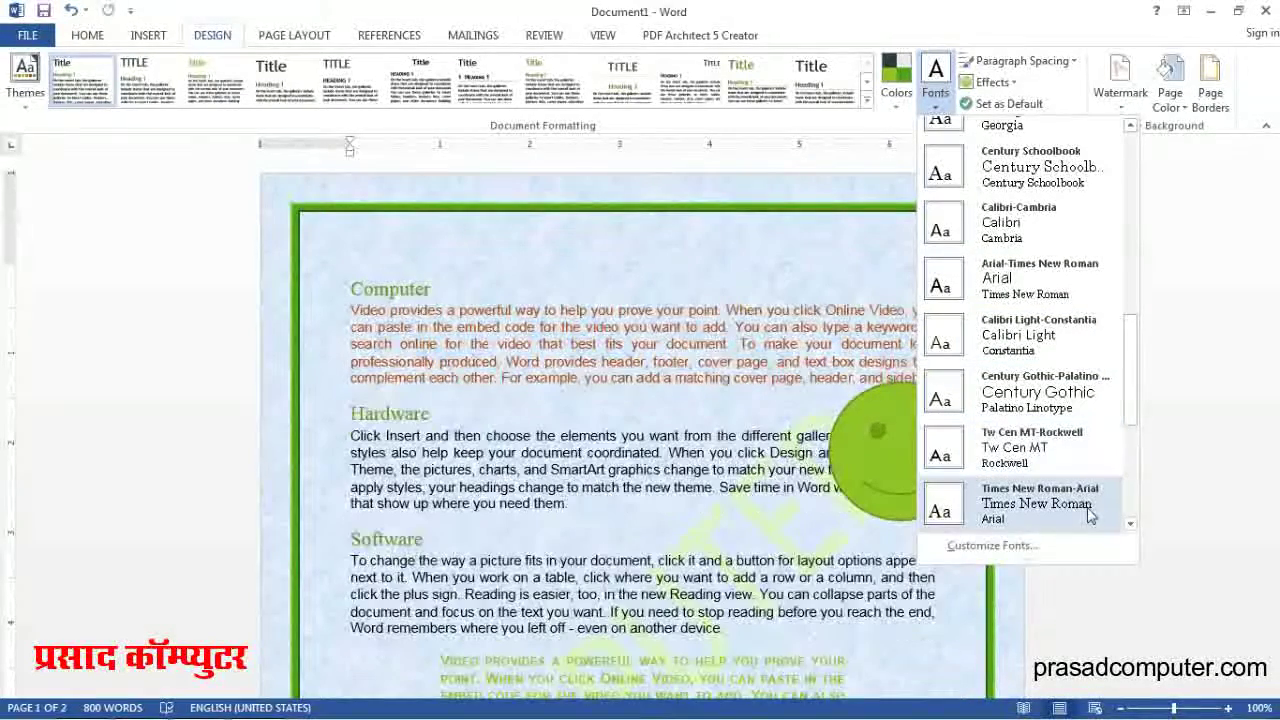
click(1059, 452)
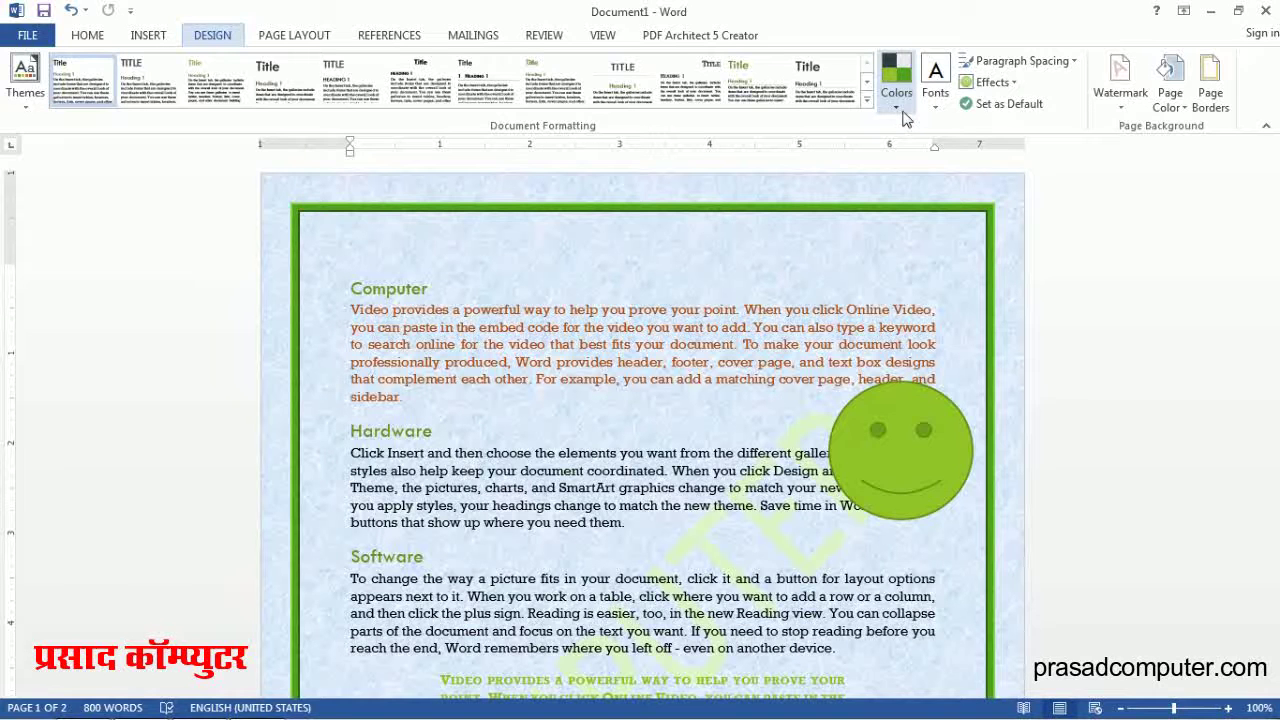
Pick the Yellow scheme from the Design tab's theme Colors list.
click(903, 112)
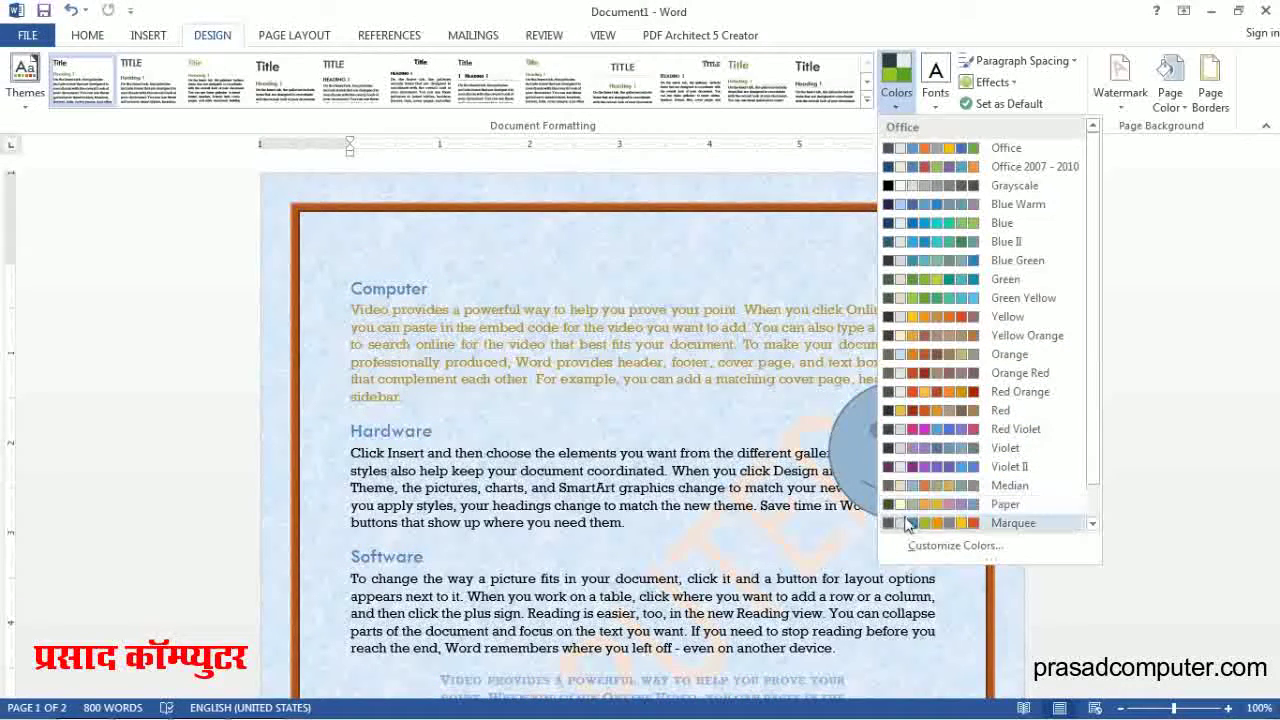
click(940, 318)
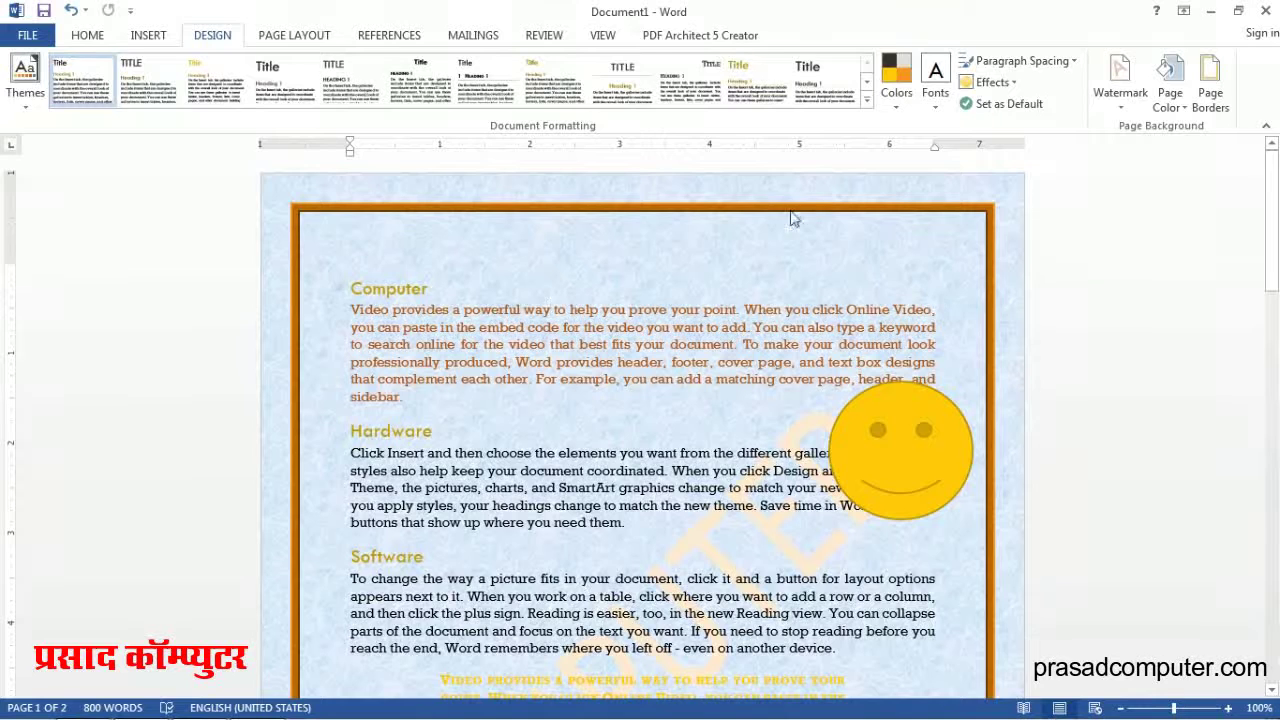
Apply the banded-heading style set from the expanded Document Formatting gallery.
click(867, 104)
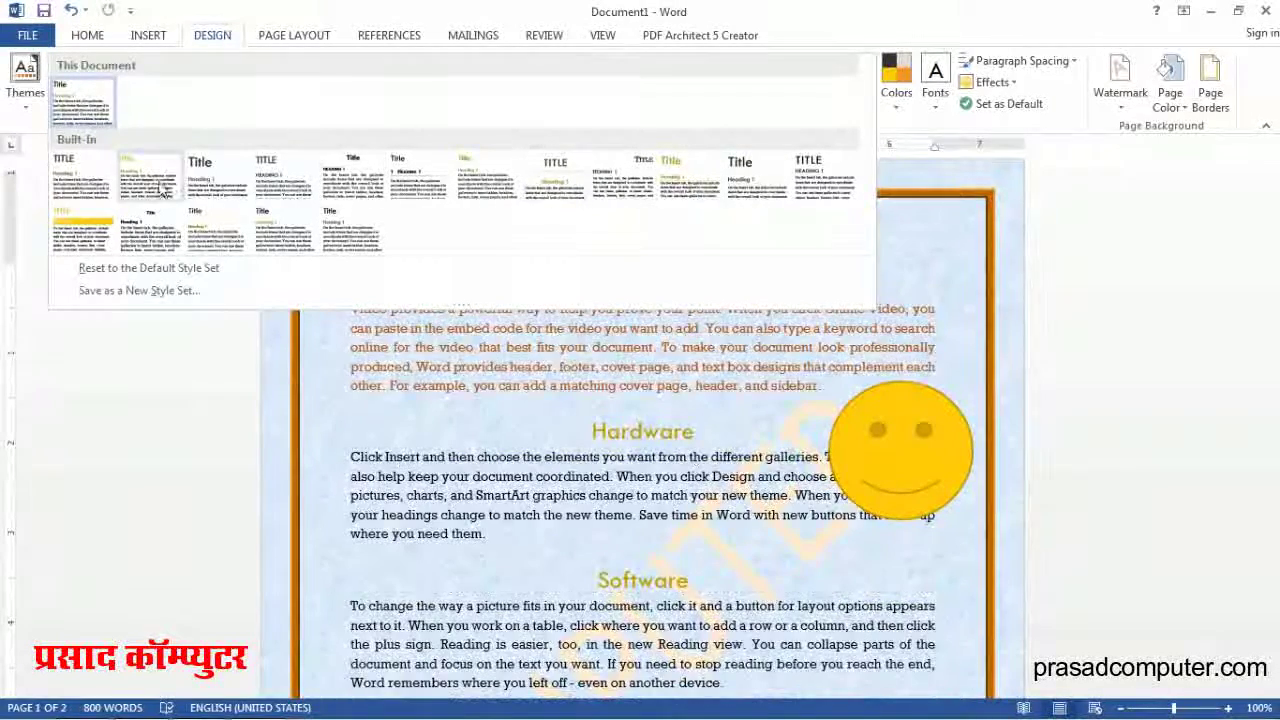
click(94, 249)
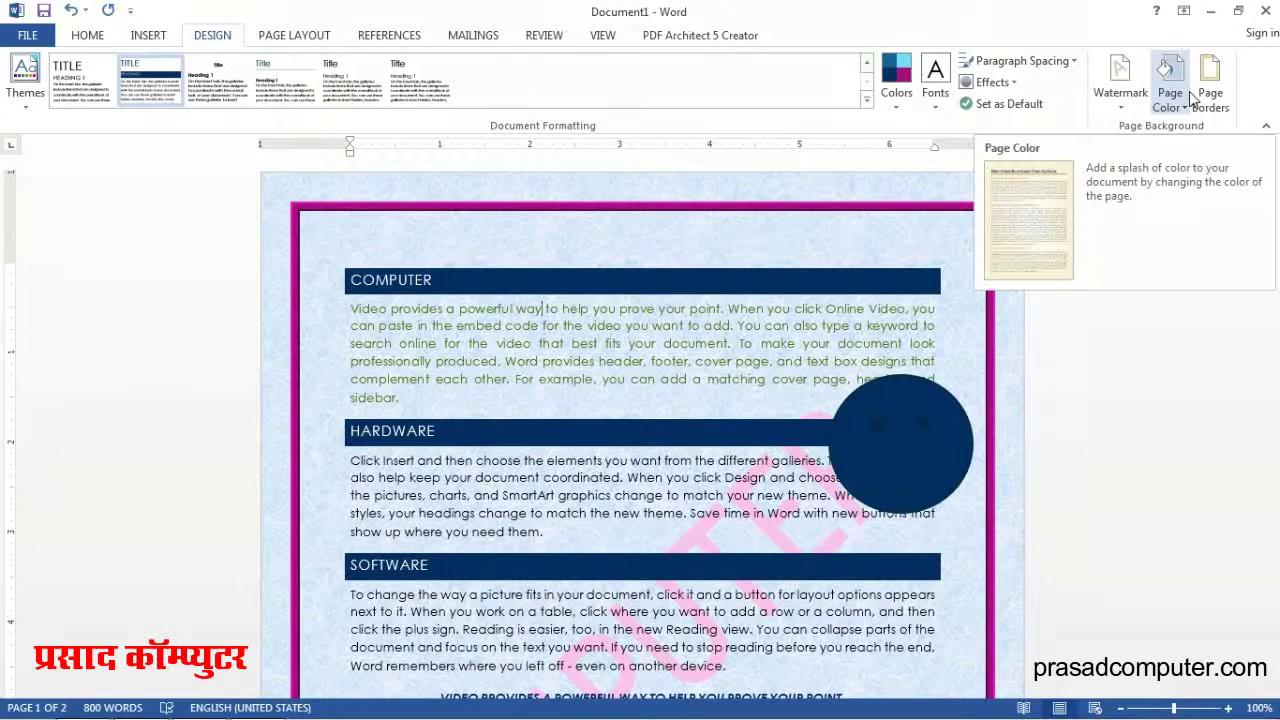
click(613, 343)
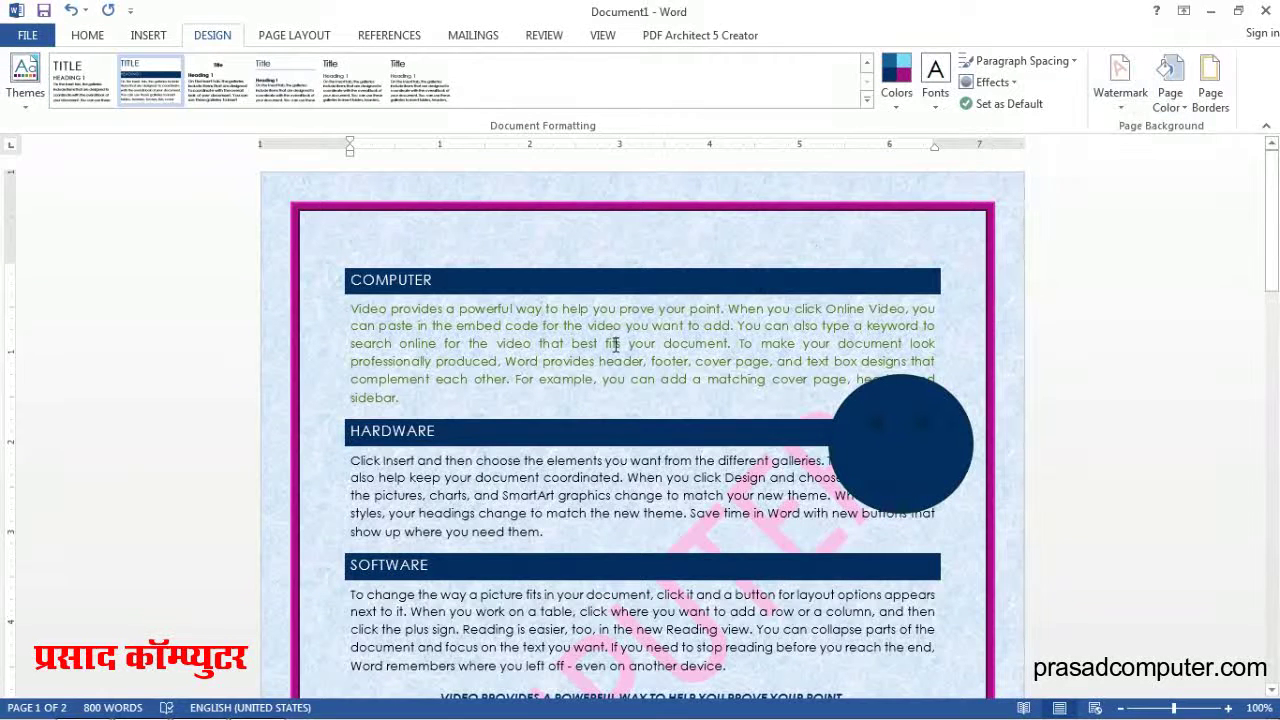